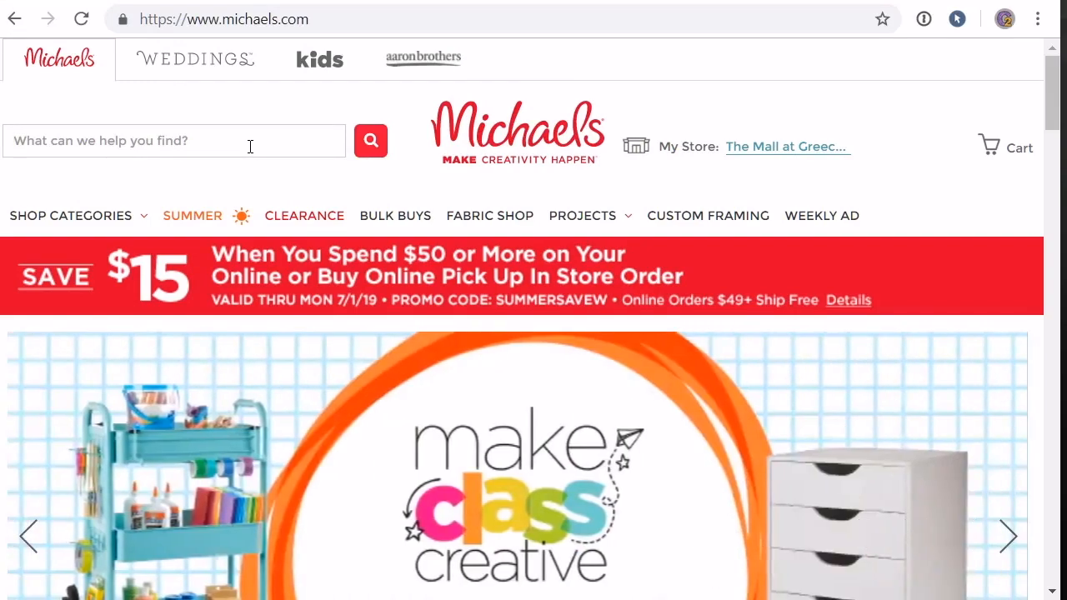
Search the Michaels store for "infusible", dismiss the community chat prompt and browse the transfer sheet results
{"action": "type", "text": "infusible"}
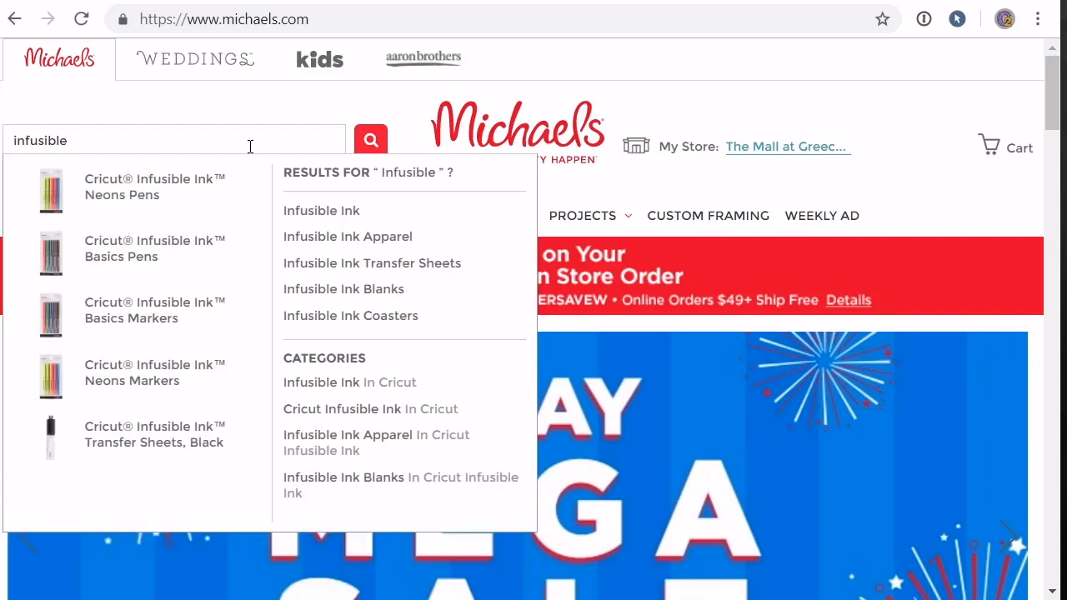
{"action": "key", "text": "Return"}
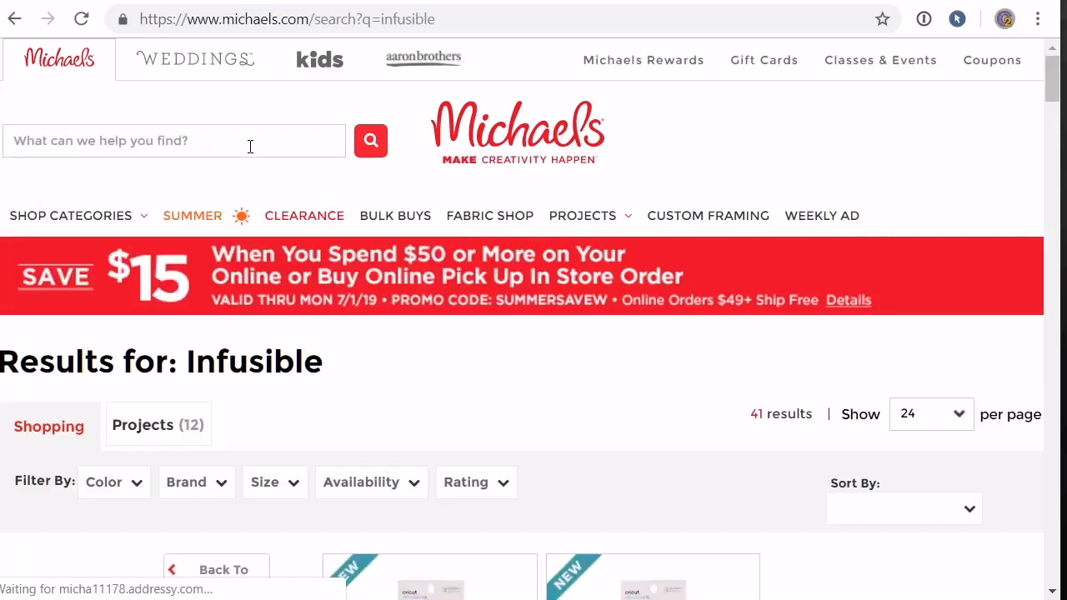
{"action": "scroll", "coordinate": [638, 431], "scroll_direction": "down", "scroll_amount": 8}
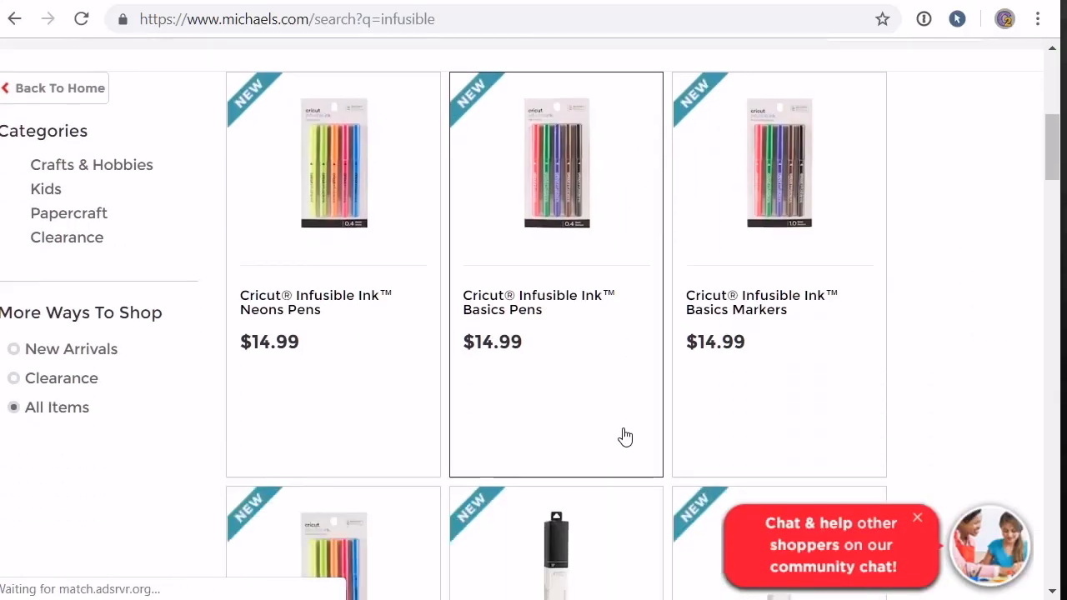
{"action": "scroll", "coordinate": [621, 435], "scroll_direction": "down", "scroll_amount": 1}
{"action": "left_click", "coordinate": [917, 517]}
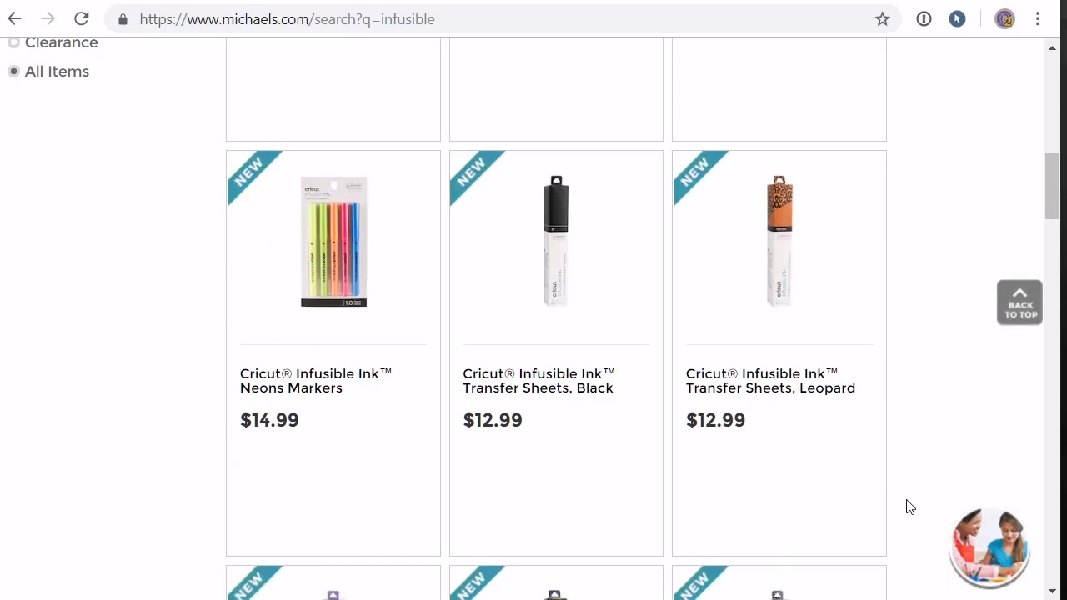
{"action": "scroll", "coordinate": [928, 336], "scroll_direction": "down", "scroll_amount": 1}
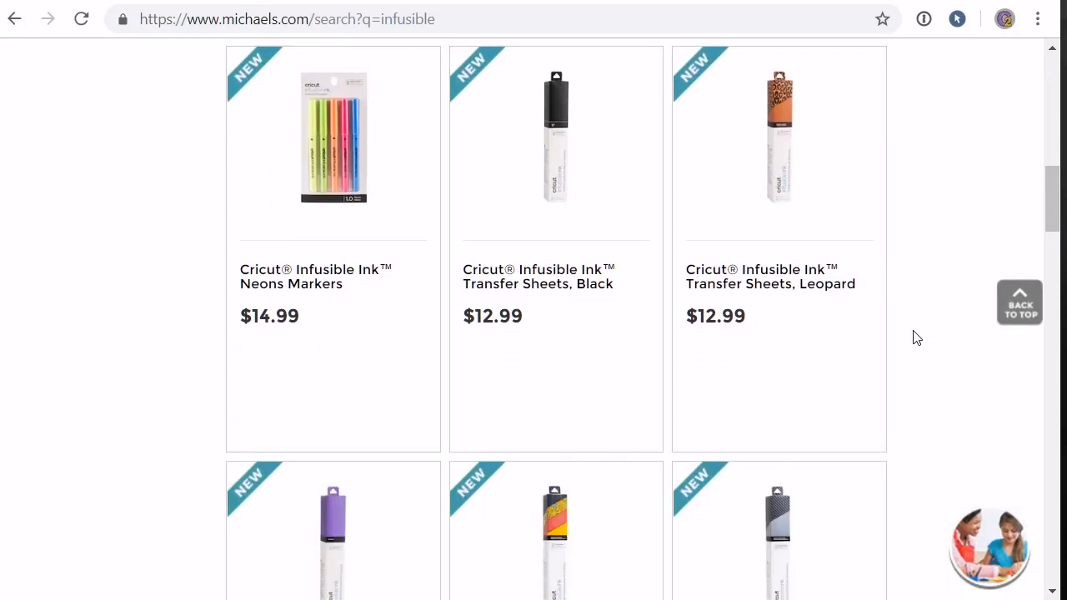
{"action": "scroll", "coordinate": [917, 333], "scroll_direction": "up", "scroll_amount": 1}
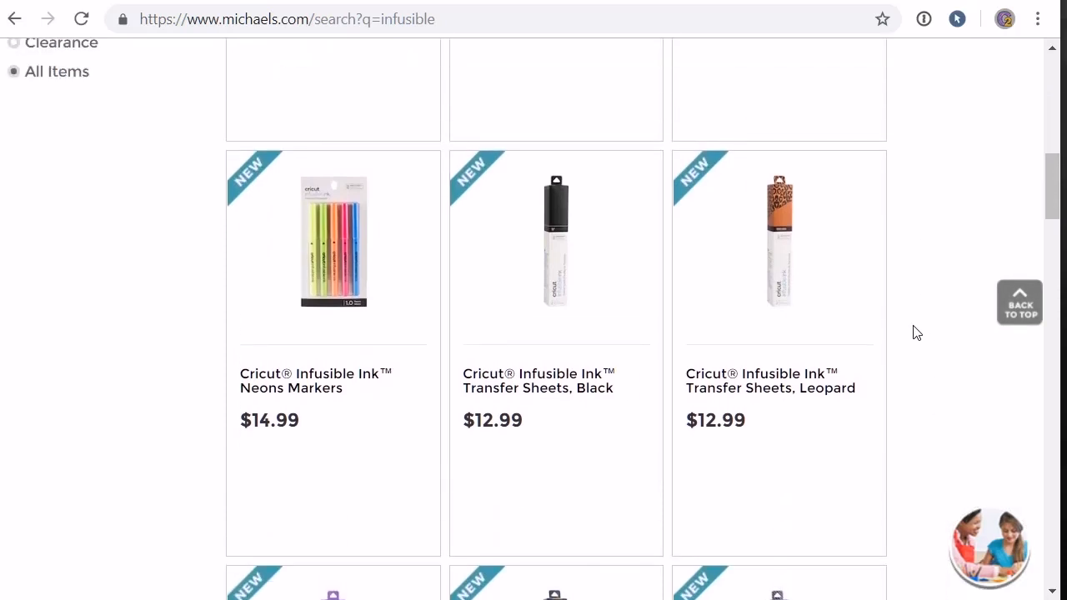
Open the Leopard transfer sheets product and show its leopard pattern enlarged in the full image gallery
{"action": "left_click", "coordinate": [786, 230]}
{"action": "scroll", "coordinate": [774, 231], "scroll_direction": "down", "scroll_amount": 5}
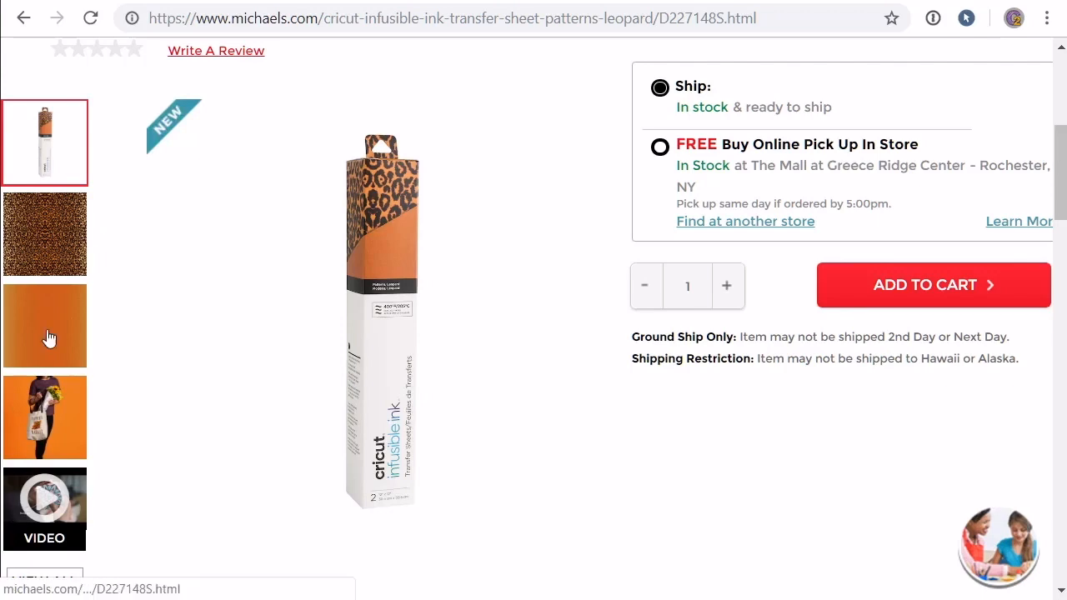
{"action": "scroll", "coordinate": [66, 429], "scroll_direction": "down", "scroll_amount": 3}
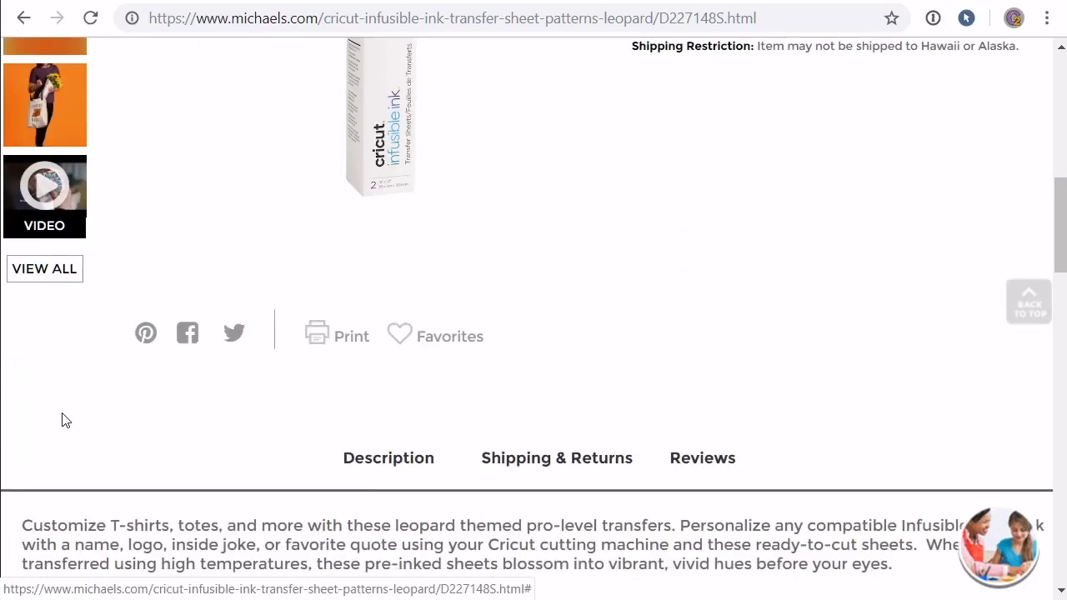
{"action": "left_click", "coordinate": [55, 282]}
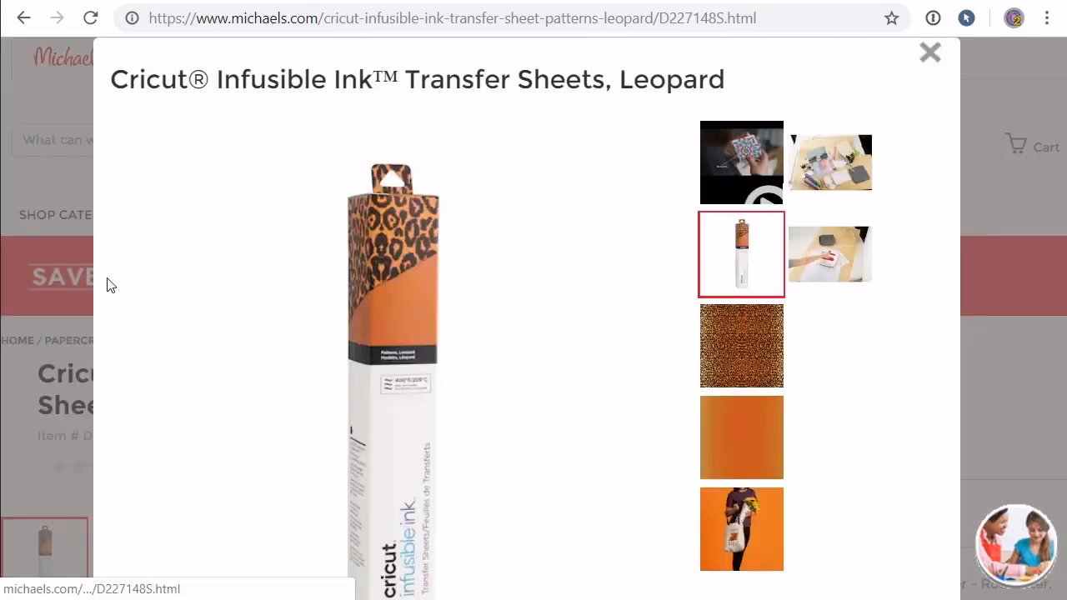
{"action": "left_click", "coordinate": [754, 362]}
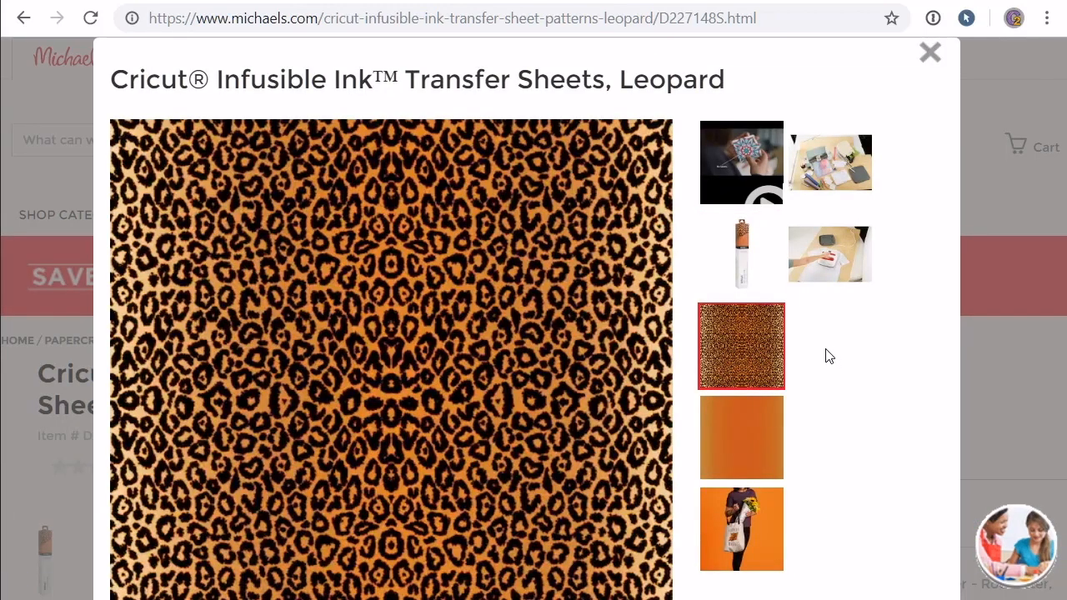
Save the enlarged leopard pattern image in the Desktop's Infusible folder as Leopard.webp
{"action": "right_click", "coordinate": [420, 273]}
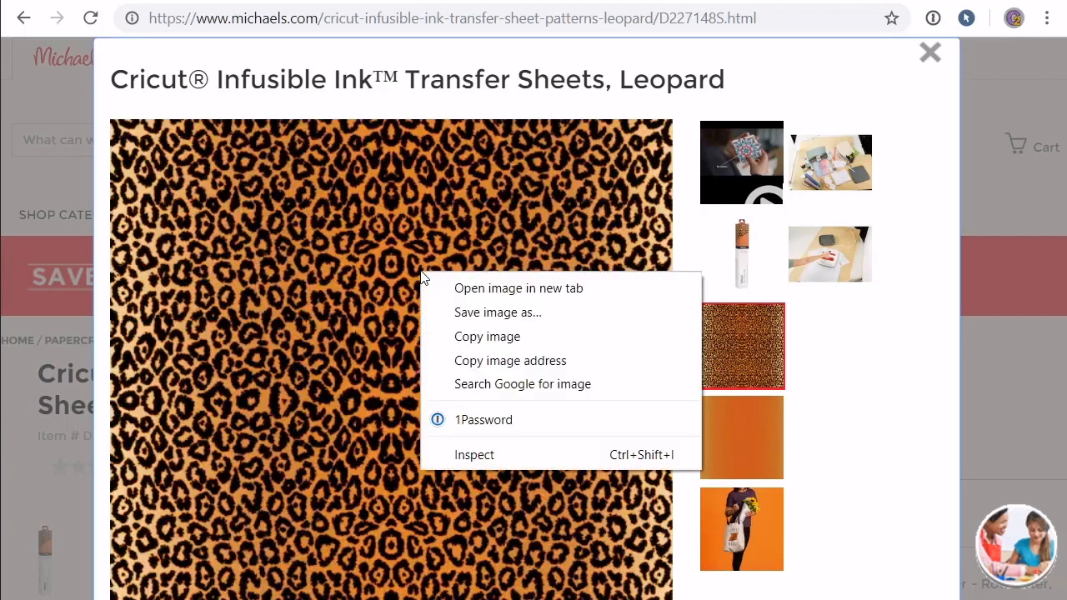
{"action": "left_click", "coordinate": [503, 312]}
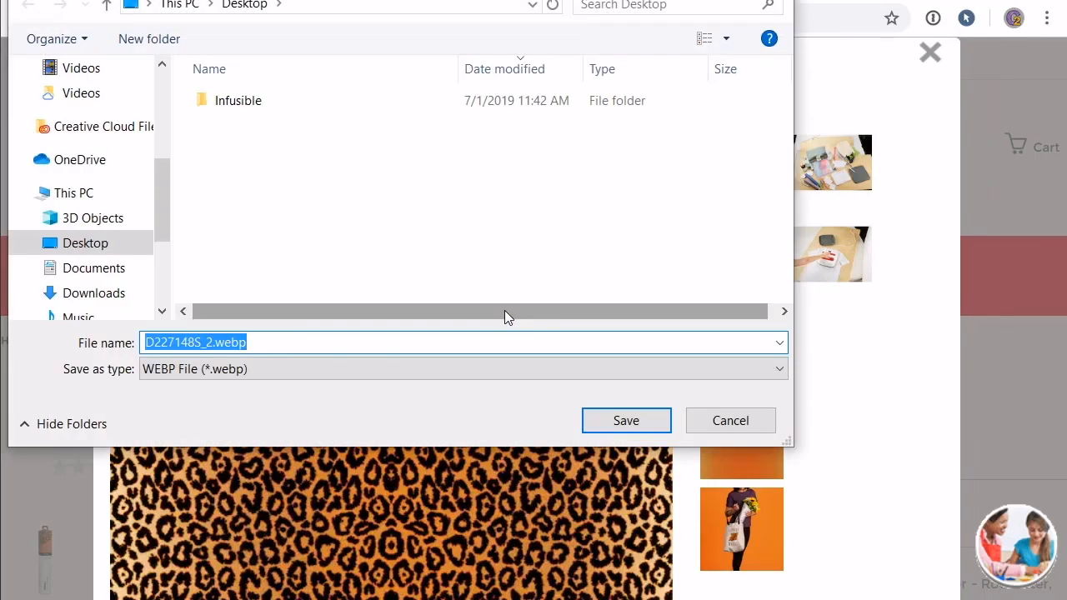
{"action": "double_click", "coordinate": [246, 107]}
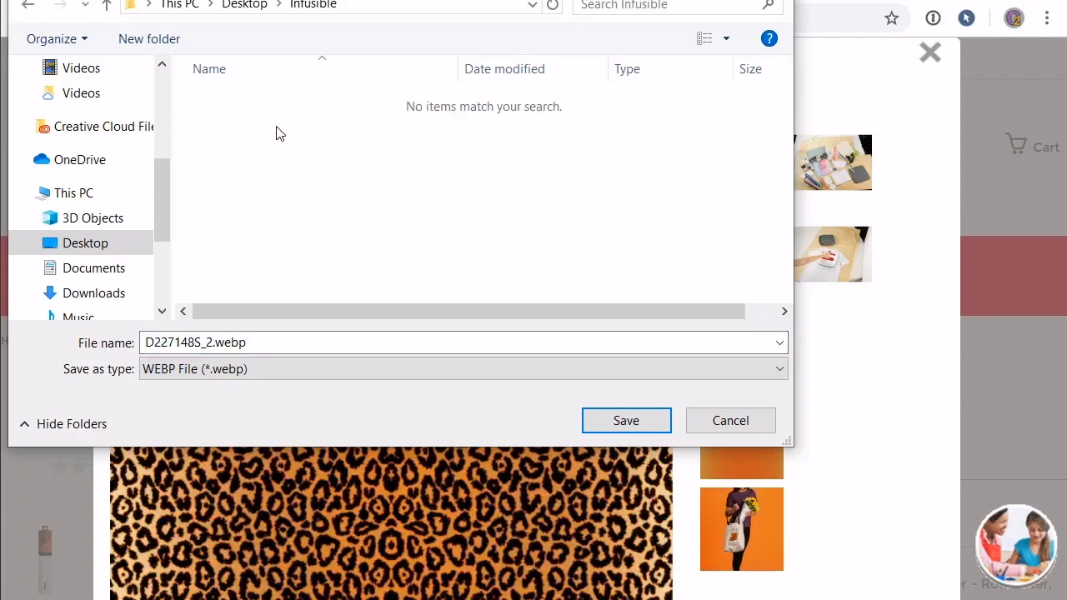
{"action": "left_click", "coordinate": [229, 370]}
{"action": "left_click", "coordinate": [212, 342]}
{"action": "left_click", "coordinate": [211, 342]}
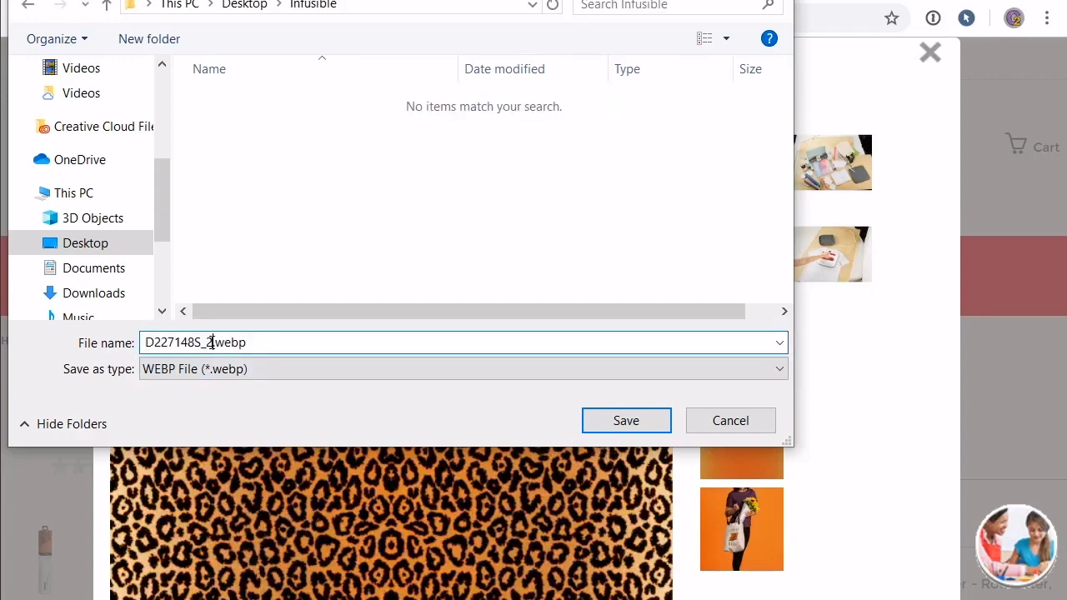
{"action": "left_click_drag", "start_coordinate": [210, 342], "coordinate": [100, 328]}
{"action": "type", "text": "Leopard"}
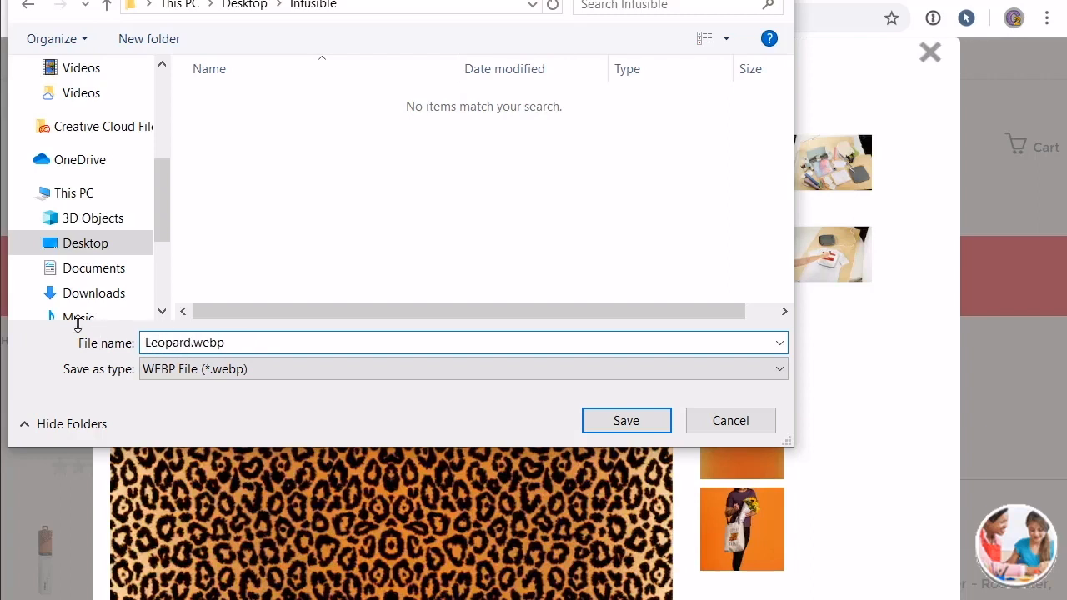
{"action": "left_click", "coordinate": [639, 425]}
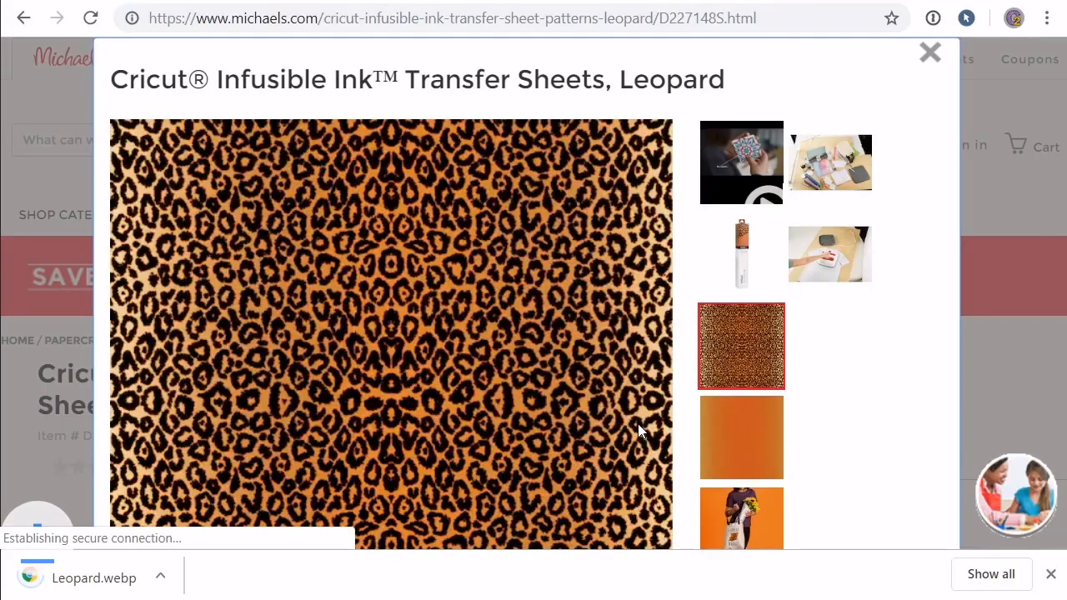
Show the orange gradient image enlarged and save it in the Infusible folder as LeopardGradient.webp
{"action": "left_click", "coordinate": [730, 445]}
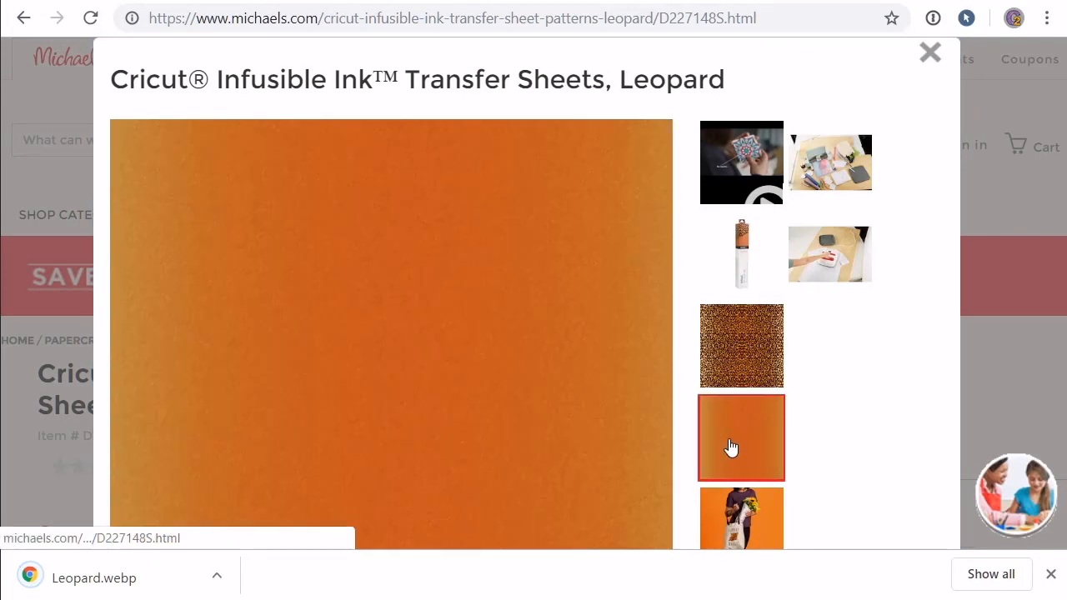
{"action": "right_click", "coordinate": [420, 311]}
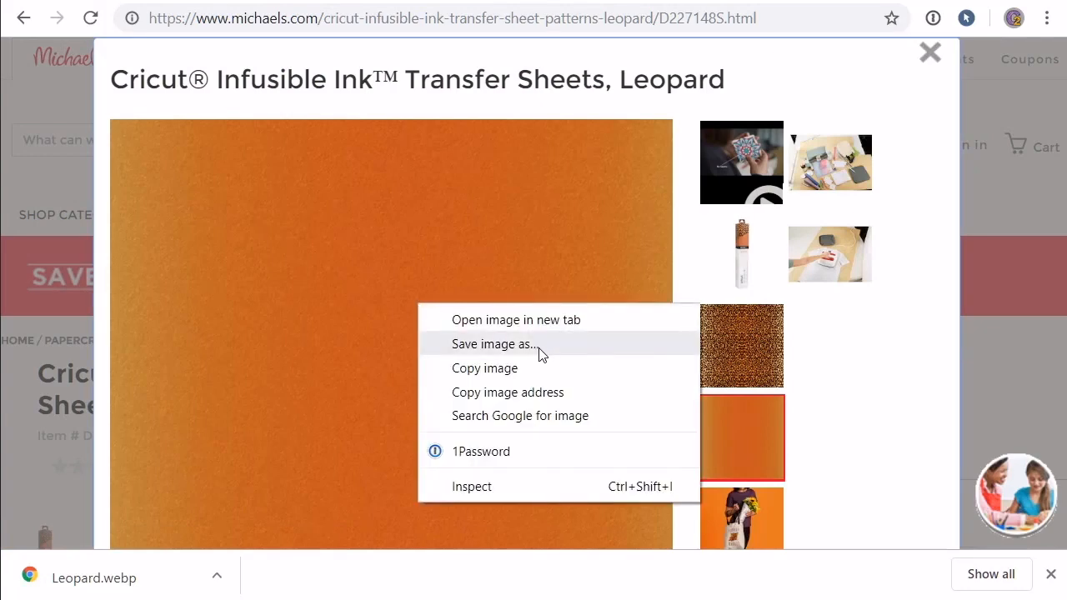
{"action": "left_click", "coordinate": [539, 348]}
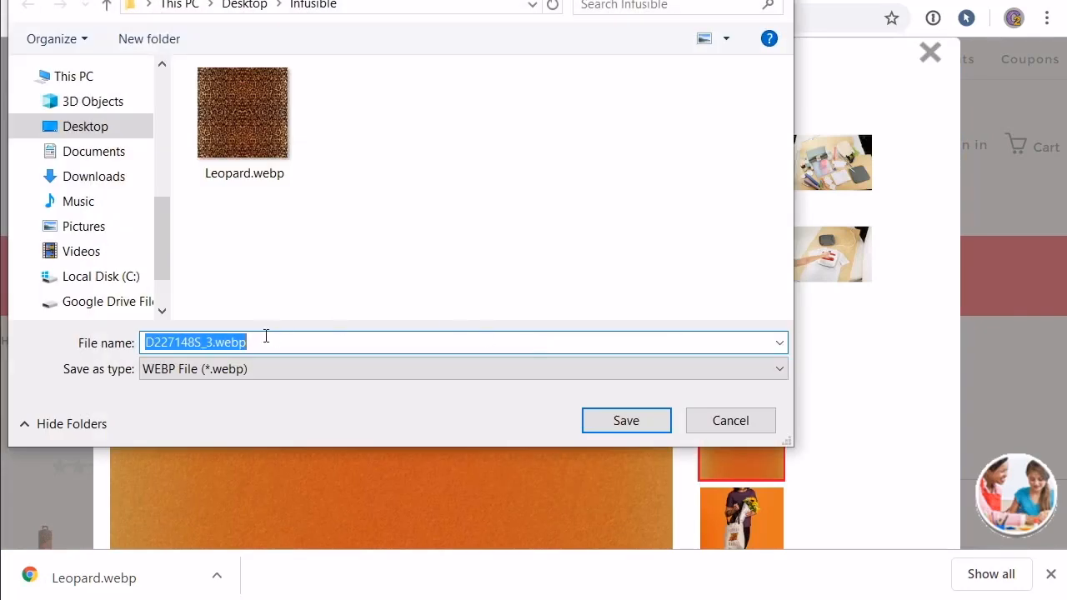
{"action": "left_click", "coordinate": [241, 346]}
{"action": "left_click_drag", "start_coordinate": [211, 342], "coordinate": [104, 338]}
{"action": "type", "text": "G"}
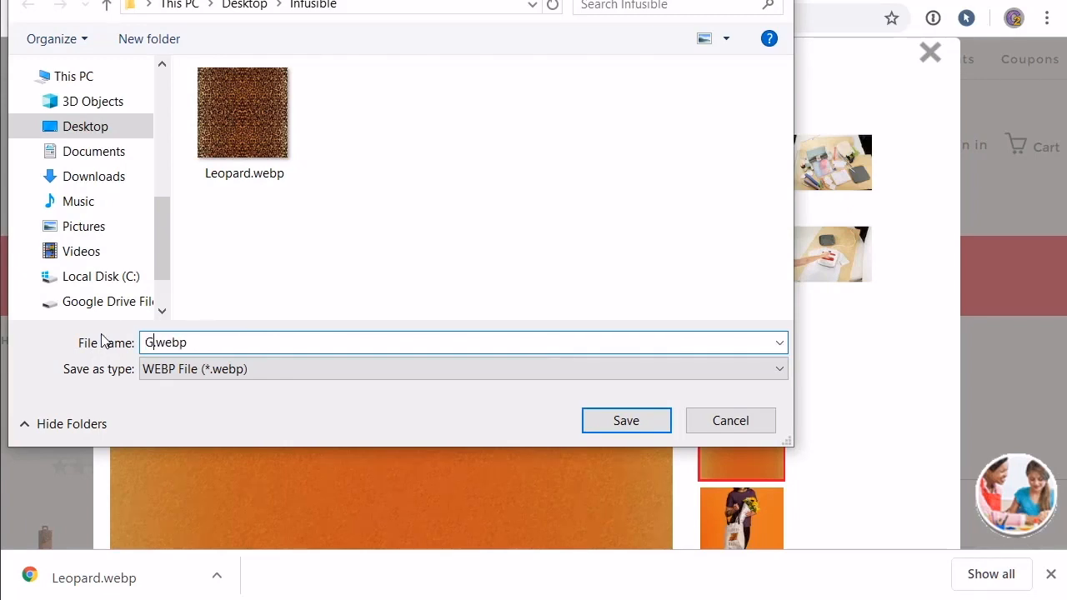
{"action": "key", "text": "BackSpace"}
{"action": "type", "text": "LeopardGradient"}
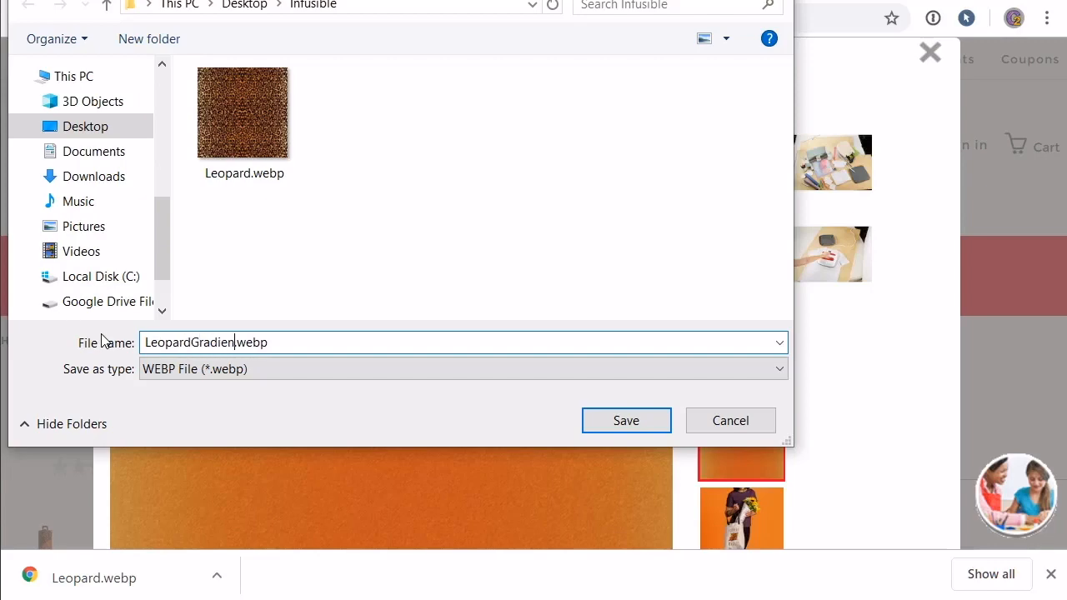
{"action": "left_click", "coordinate": [626, 423]}
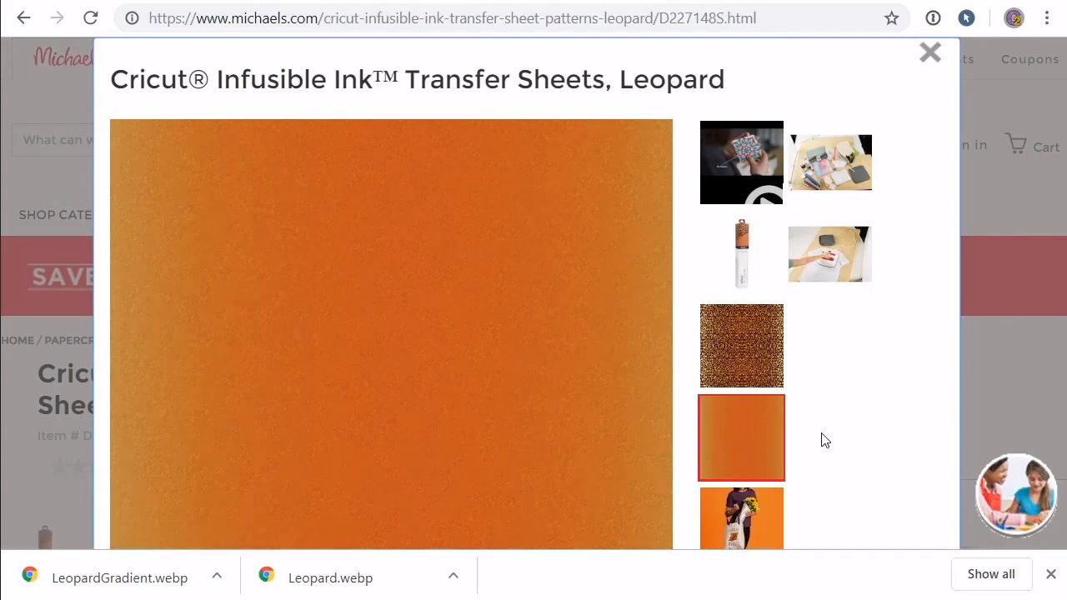
Leave the Leopard product and open the Triangle Brights transfer sheet patterns from the search results
{"action": "left_click", "coordinate": [929, 53]}
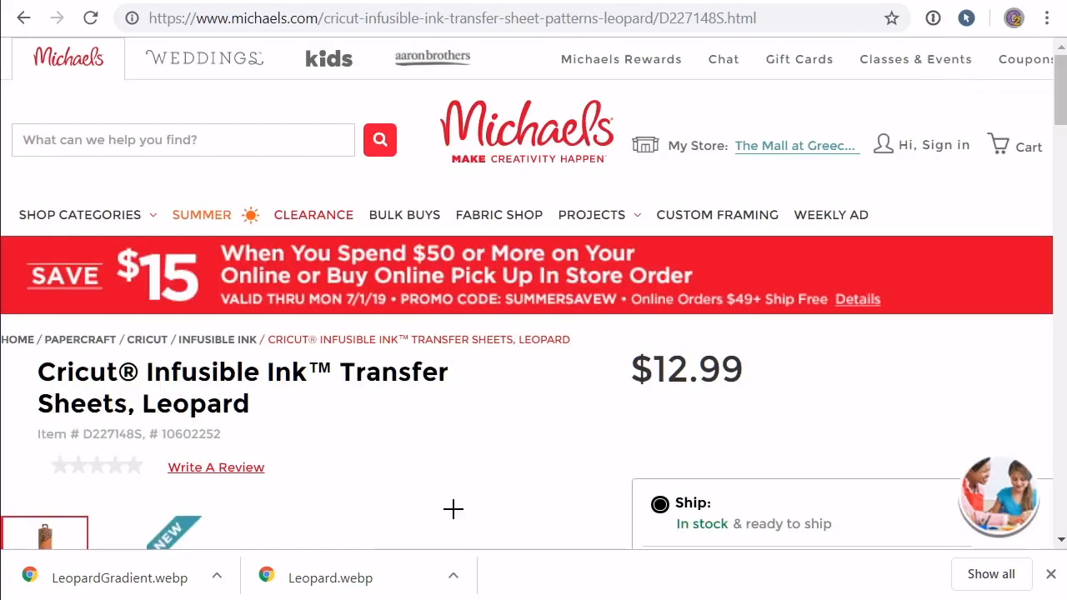
{"action": "scroll", "coordinate": [455, 500], "scroll_direction": "down", "scroll_amount": 6}
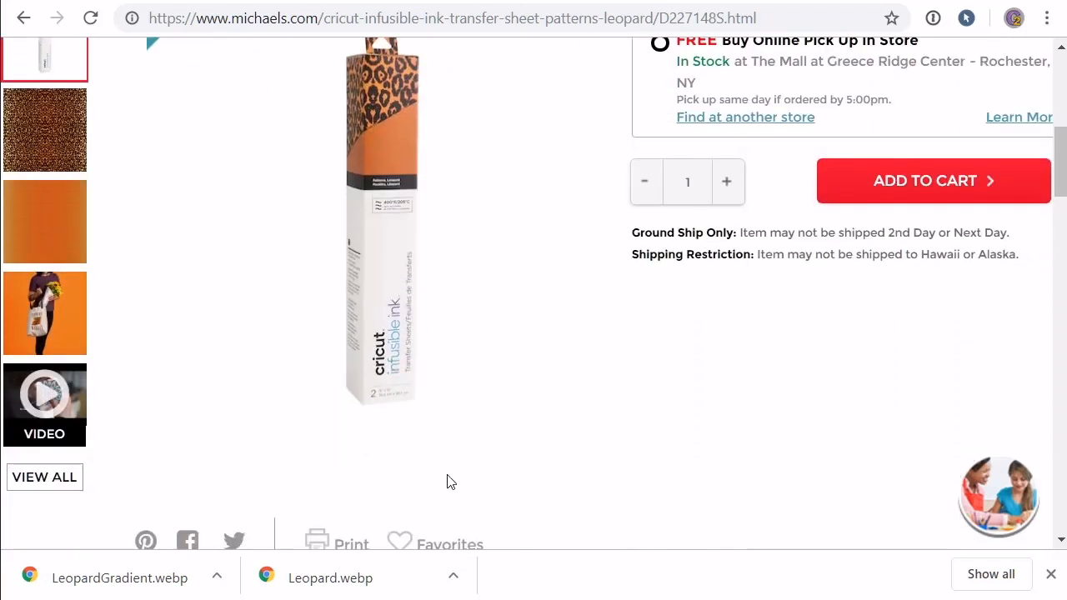
{"action": "left_click", "coordinate": [24, 18]}
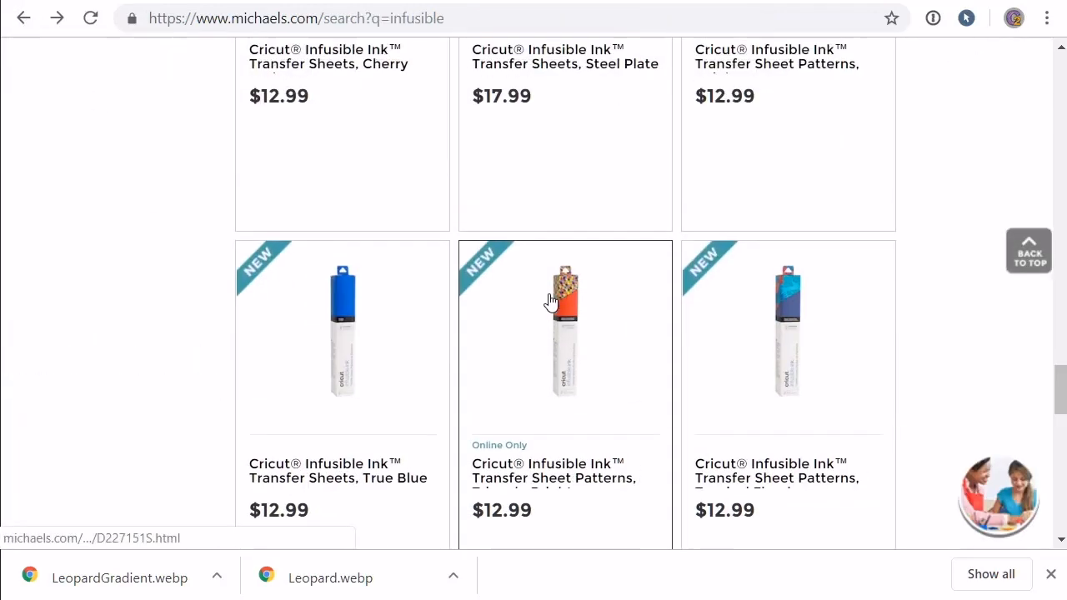
{"action": "left_click", "coordinate": [563, 307]}
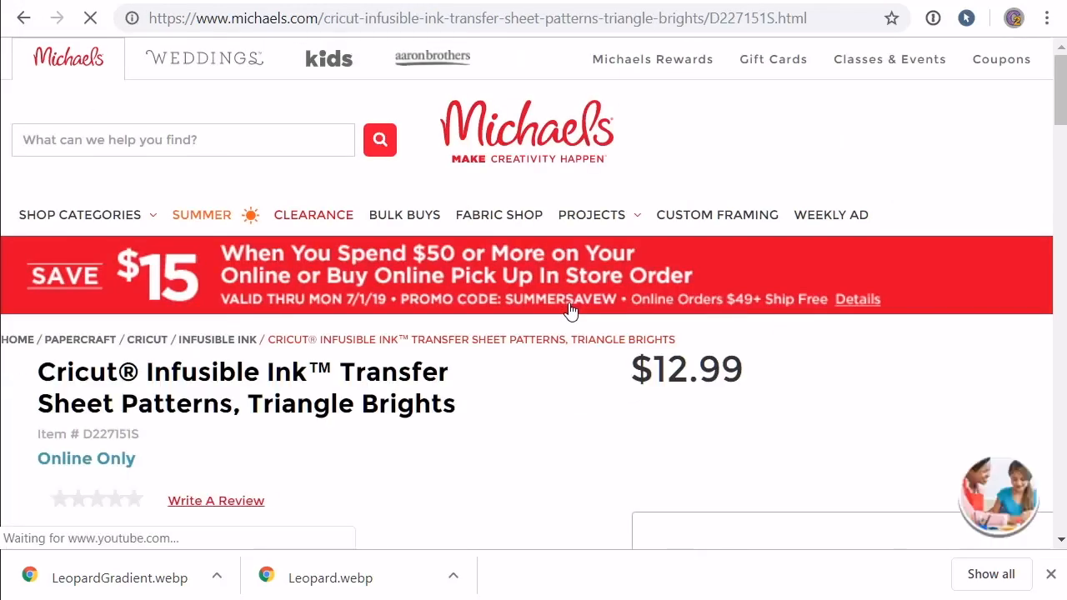
Show the multicoloured triangle pattern enlarged in the full image gallery of the Triangle Brights product
{"action": "scroll", "coordinate": [541, 356], "scroll_direction": "down", "scroll_amount": 4}
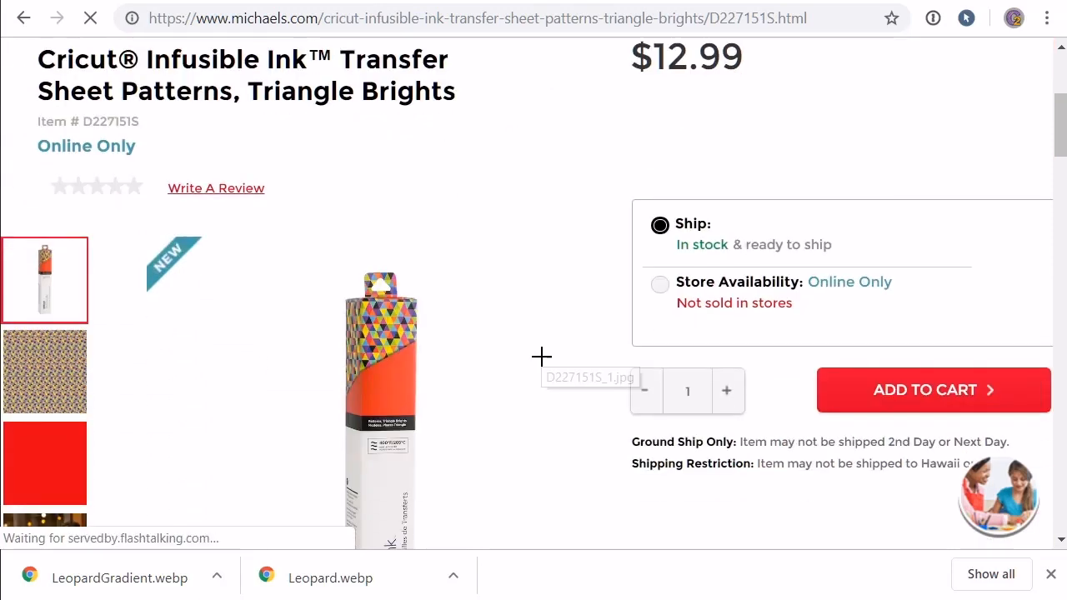
{"action": "scroll", "coordinate": [542, 356], "scroll_direction": "down", "scroll_amount": 3}
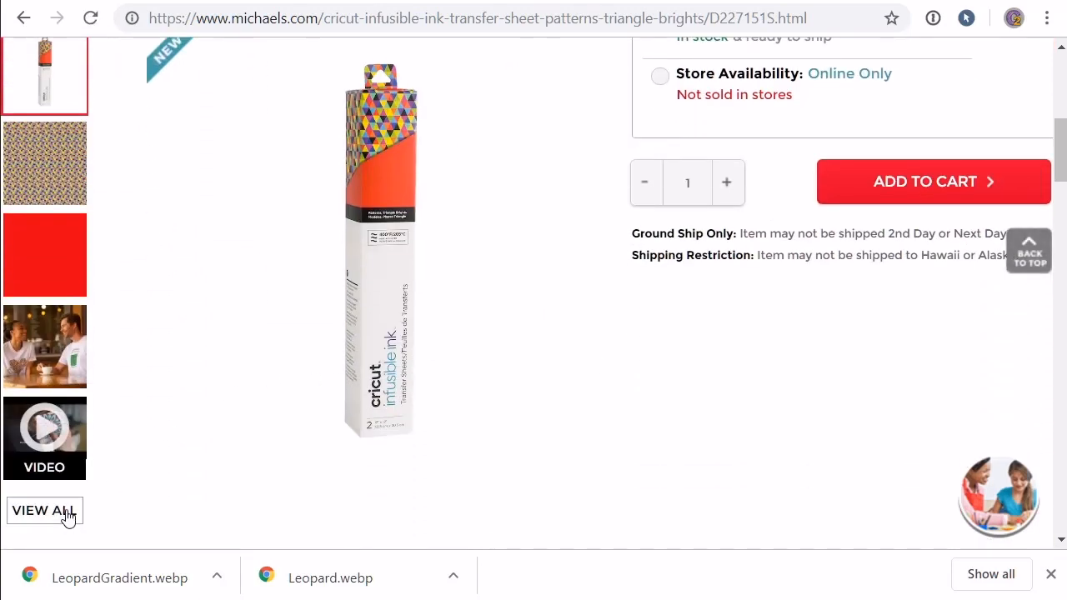
{"action": "left_click", "coordinate": [66, 512]}
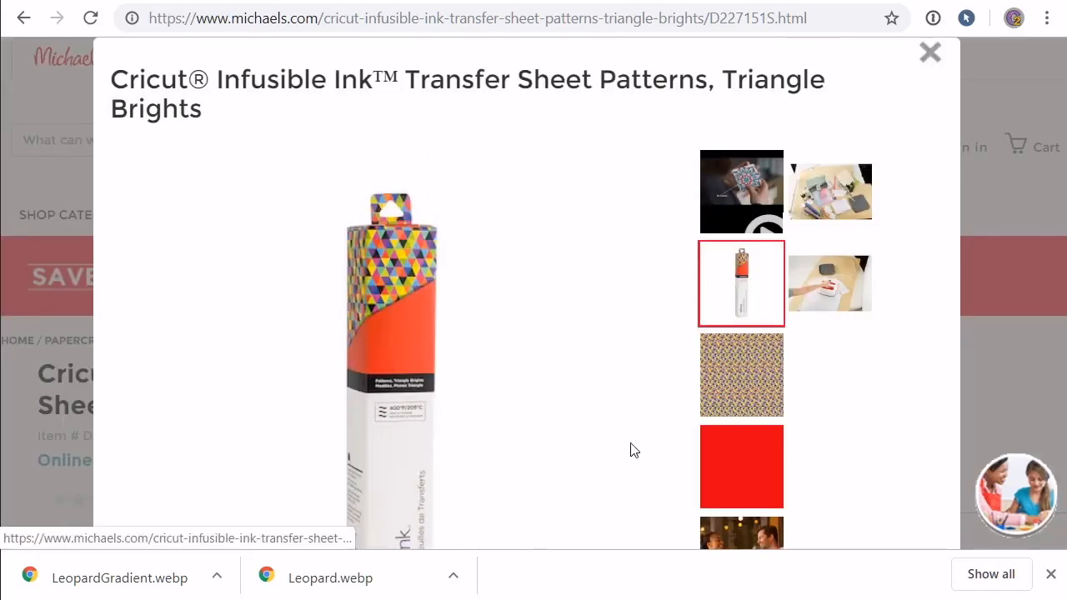
{"action": "left_click", "coordinate": [756, 392]}
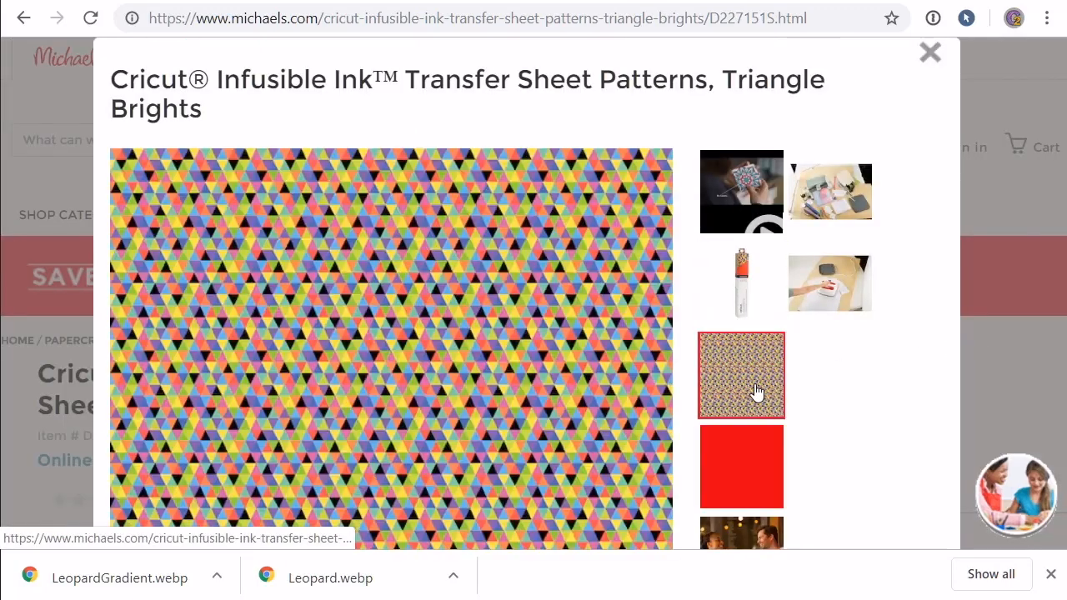
Save the enlarged multicoloured triangle pattern image in the Desktop's Infusible folder as TriangleBrights.webp
{"action": "right_click", "coordinate": [381, 295]}
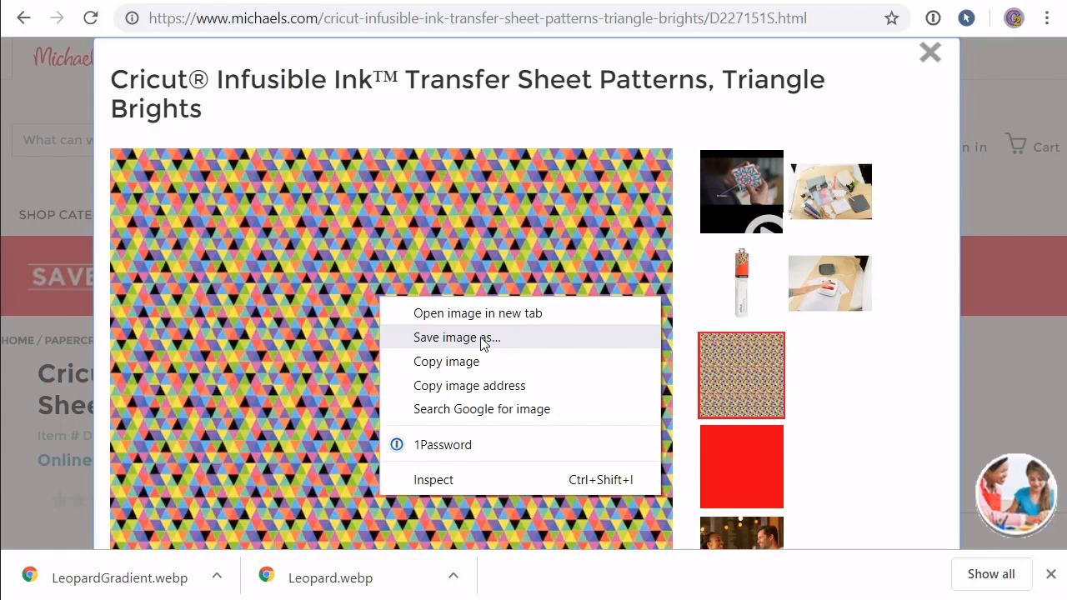
{"action": "left_click", "coordinate": [482, 338]}
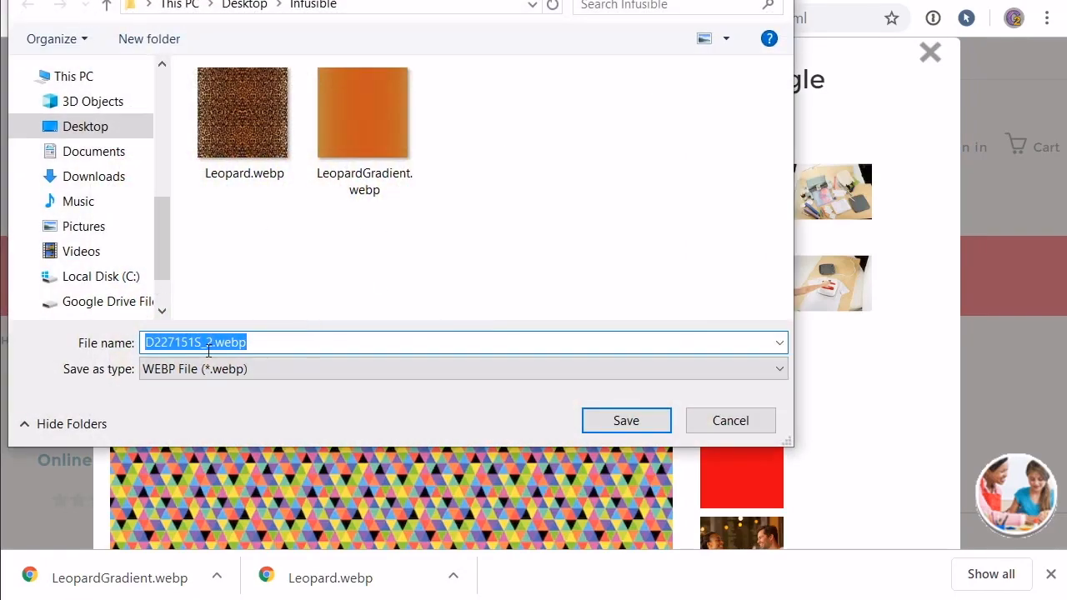
{"action": "left_click", "coordinate": [208, 348]}
{"action": "left_click_drag", "start_coordinate": [377, 0], "coordinate": [555, 160]}
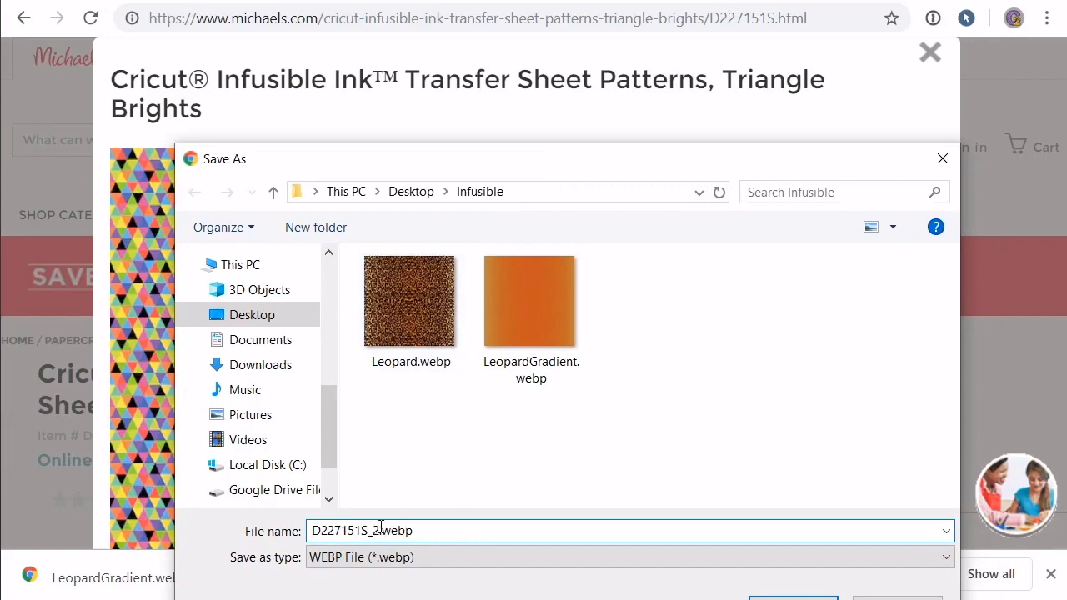
{"action": "left_click_drag", "start_coordinate": [377, 530], "coordinate": [106, 473]}
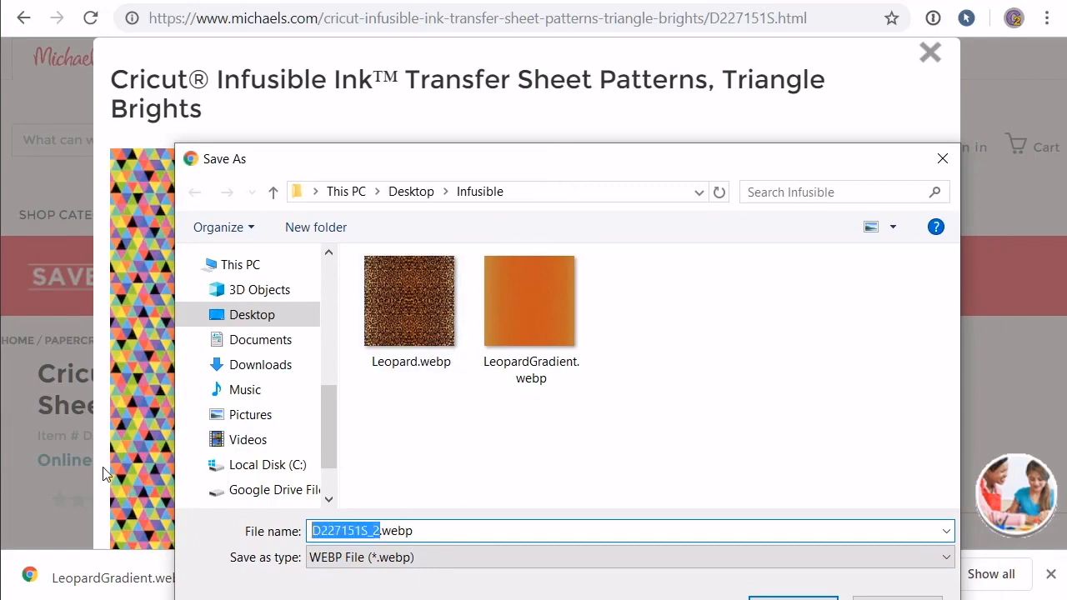
{"action": "type", "text": "TriangleBrig"}
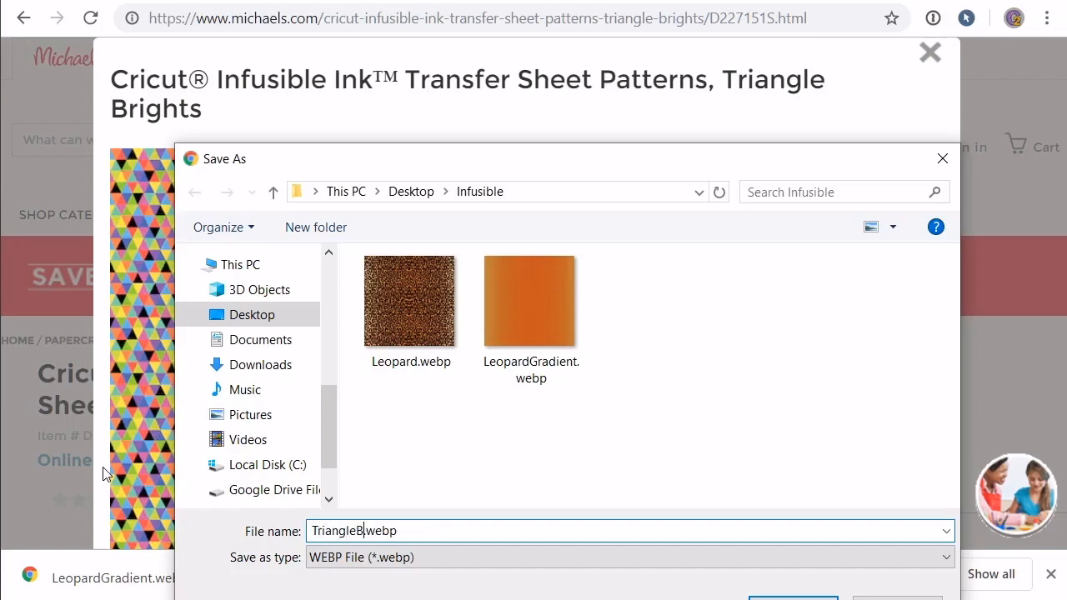
{"action": "type", "text": "hts"}
{"action": "key", "text": "Return"}
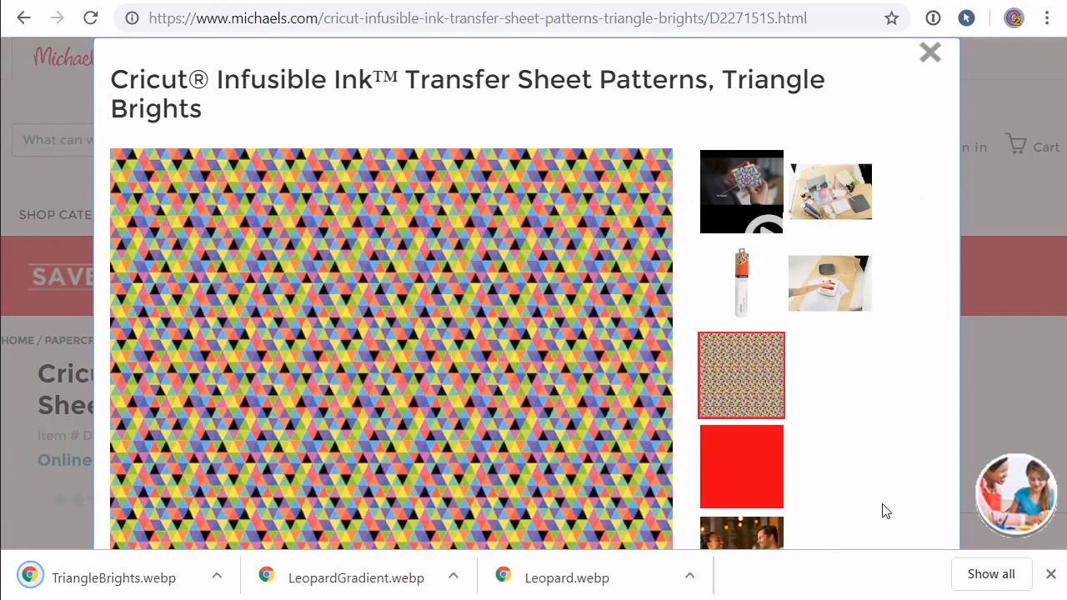
Show the solid red image enlarged, save it in the Infusible folder as TriangleBrightsRed.png, and close the image gallery
{"action": "left_click", "coordinate": [739, 468]}
{"action": "right_click", "coordinate": [430, 339]}
{"action": "left_click", "coordinate": [511, 380]}
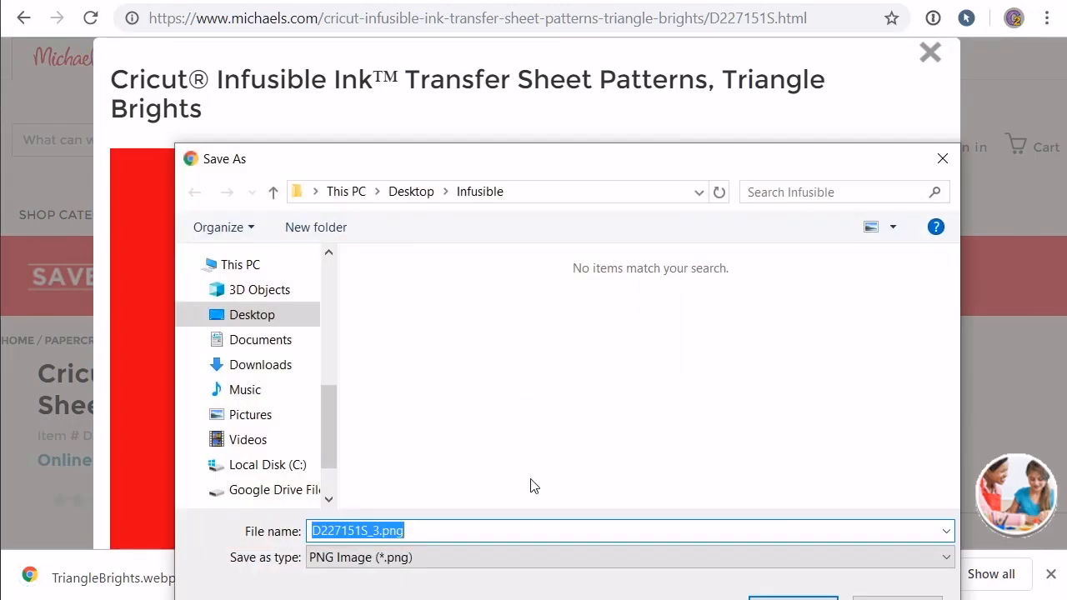
{"action": "left_click", "coordinate": [381, 531]}
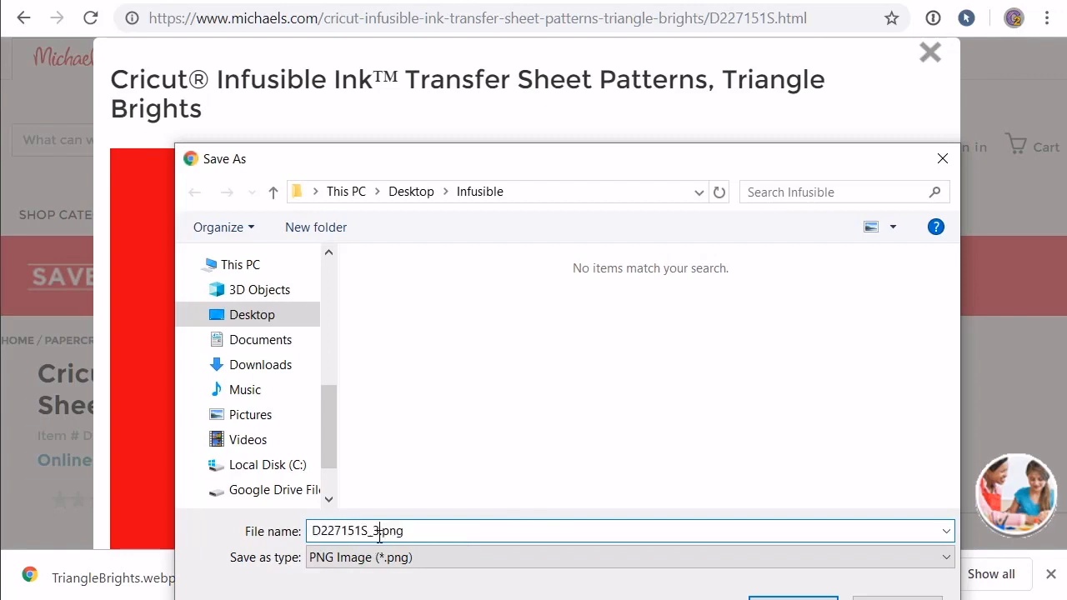
{"action": "left_click_drag", "start_coordinate": [381, 531], "coordinate": [223, 520]}
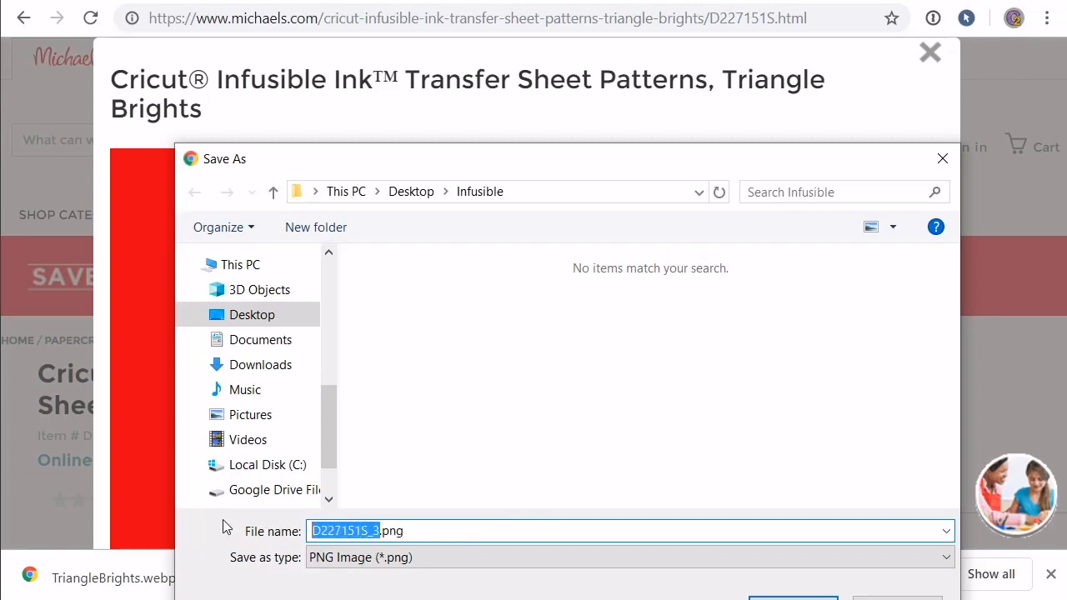
{"action": "type", "text": "t"}
{"action": "key", "text": "BackSpace"}
{"action": "type", "text": "TriangleBrightsRed"}
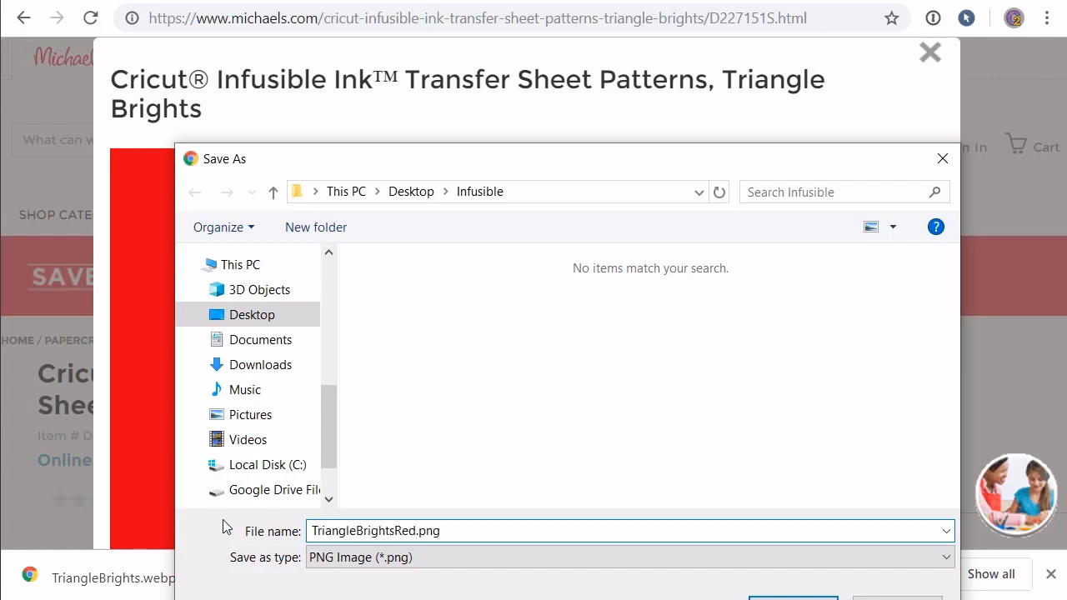
{"action": "left_click_drag", "start_coordinate": [617, 161], "coordinate": [577, 50]}
{"action": "left_click", "coordinate": [784, 502]}
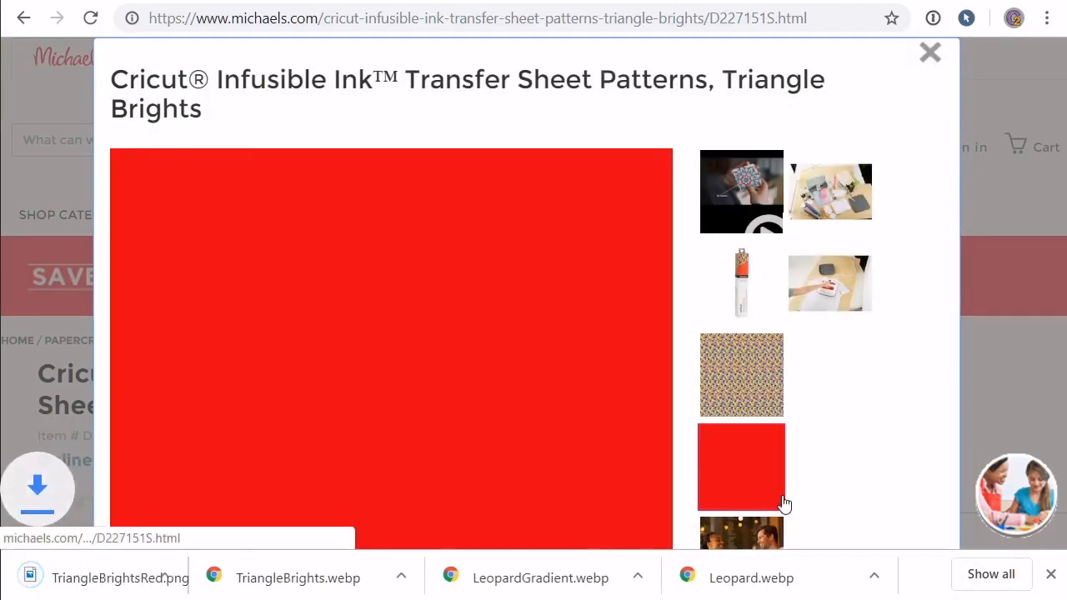
{"action": "left_click", "coordinate": [930, 55]}
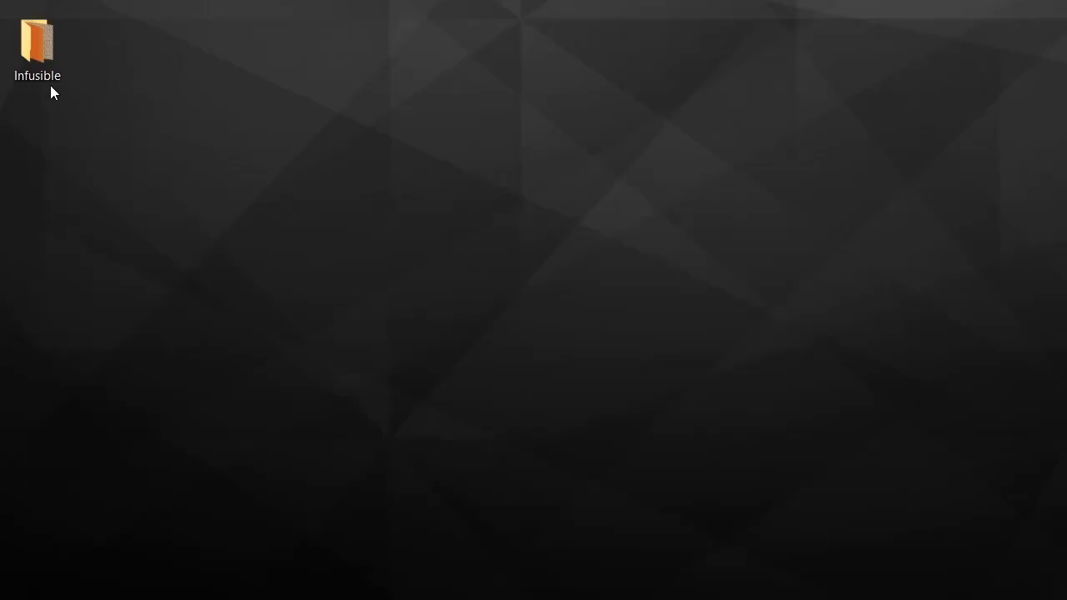
Open the Infusible folder on the Desktop and examine the file types of the saved pattern images
{"action": "double_click", "coordinate": [35, 43]}
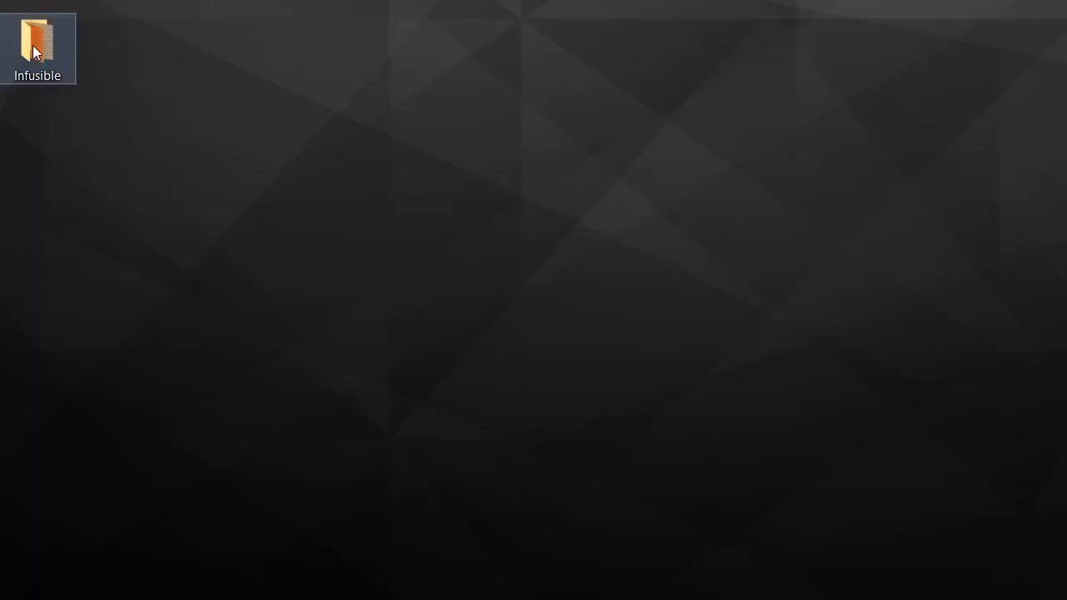
{"action": "left_click_drag", "start_coordinate": [890, 115], "coordinate": [648, 76]}
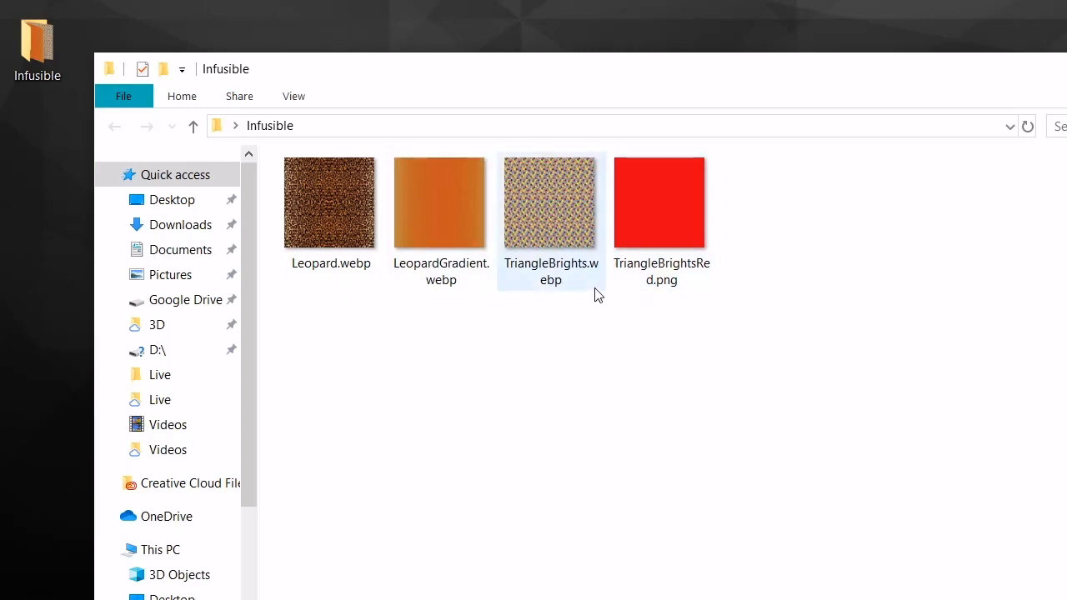
{"action": "mouse_move", "coordinate": [588, 298]}
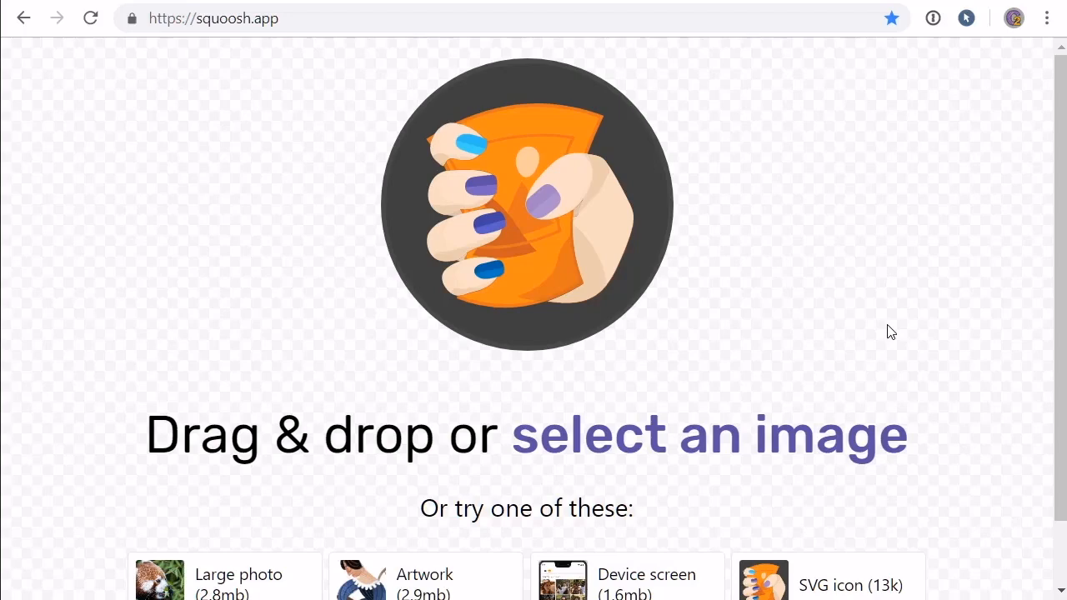
Load Leopard.webp from the Desktop's Infusible folder into the Squoosh web app
{"action": "left_click", "coordinate": [804, 439]}
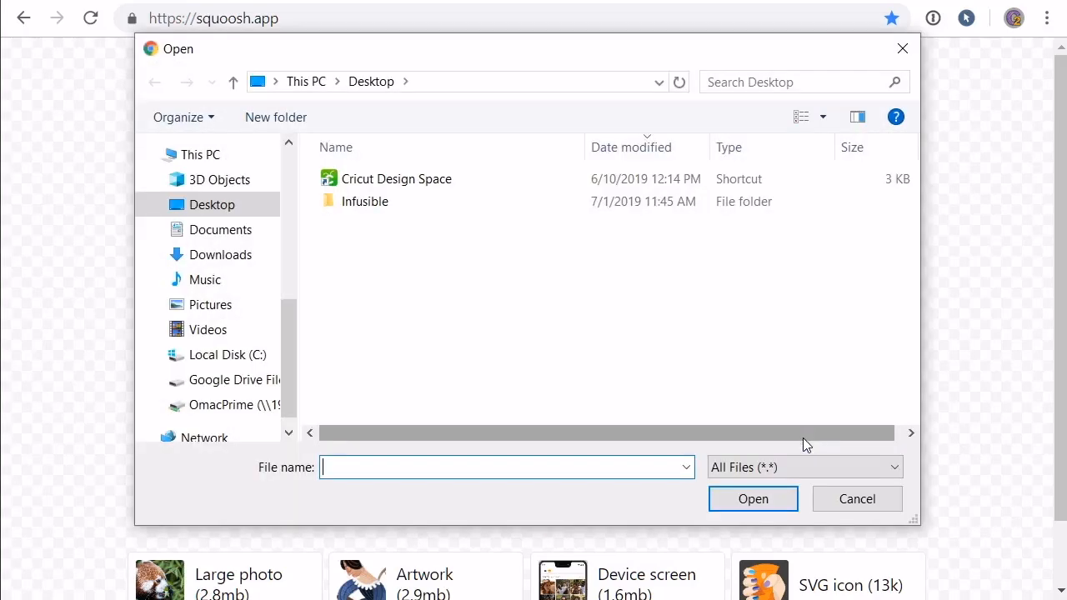
{"action": "double_click", "coordinate": [365, 206]}
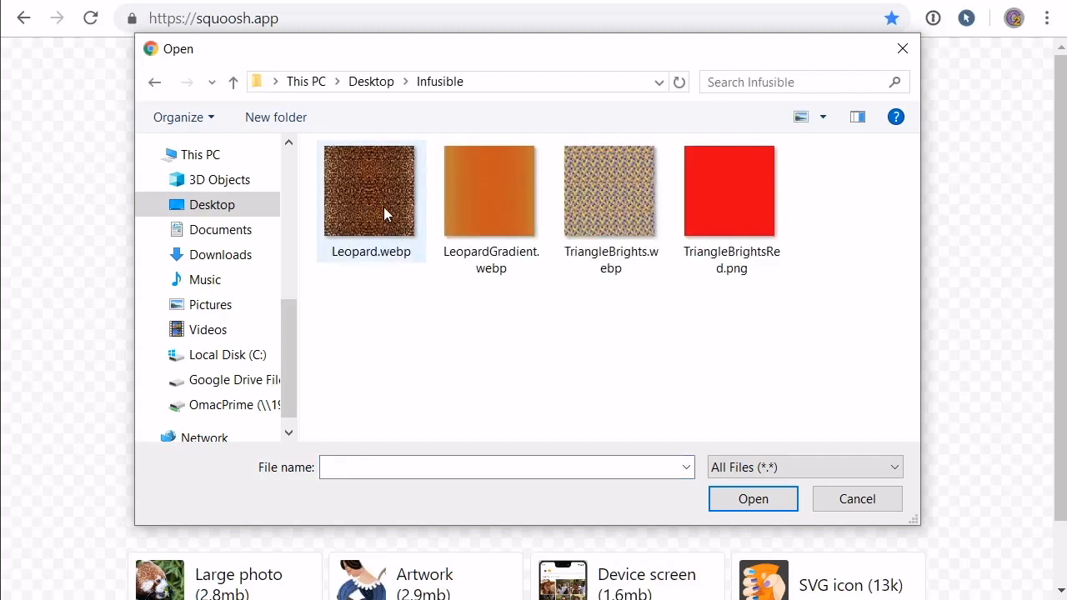
{"action": "left_click", "coordinate": [382, 205]}
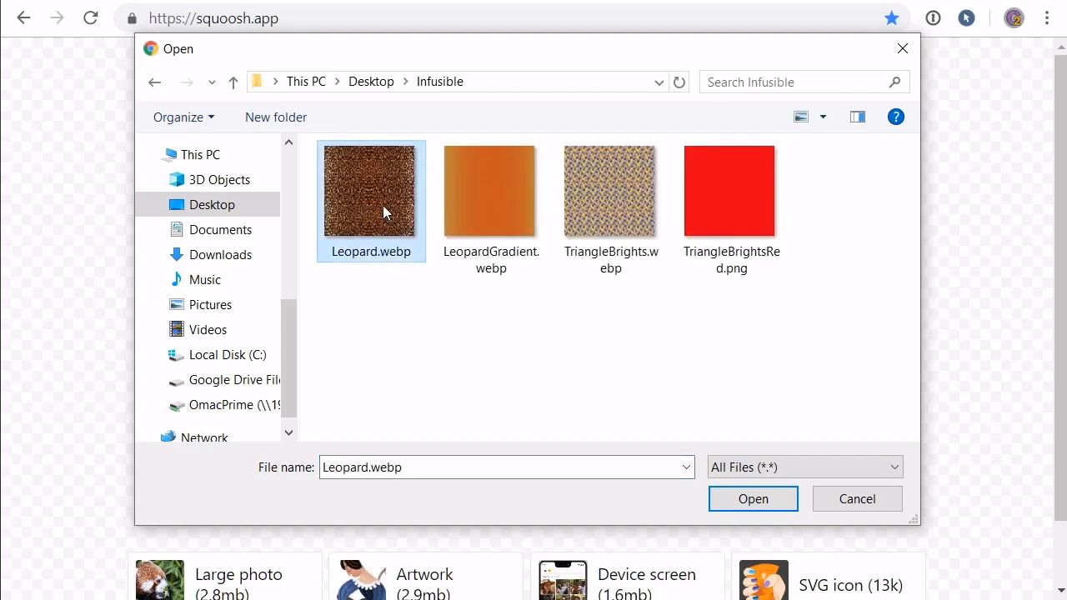
{"action": "left_click", "coordinate": [770, 500]}
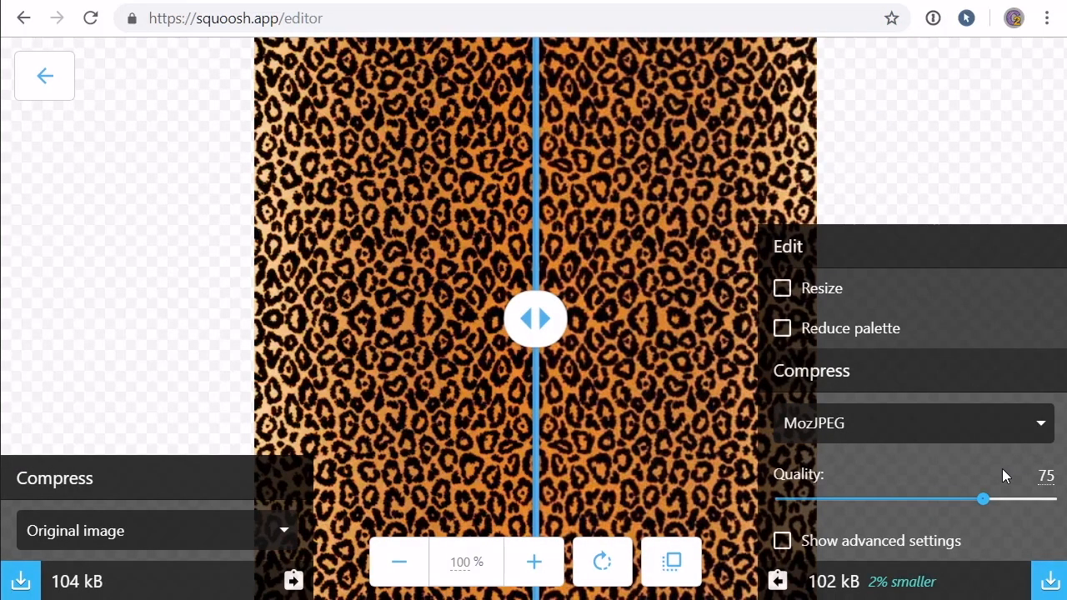
Set the leopard image's MozJPEG quality to 41, compare it with the original, and download the compressed JPEG
{"action": "left_click_drag", "start_coordinate": [984, 500], "coordinate": [895, 513]}
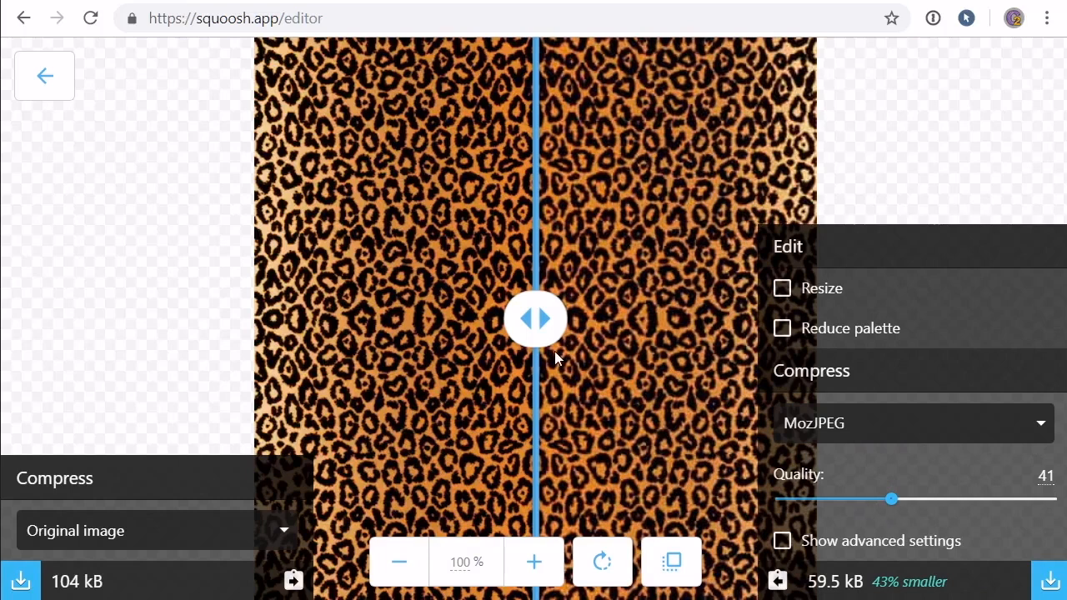
{"action": "left_click_drag", "start_coordinate": [532, 334], "coordinate": [524, 380]}
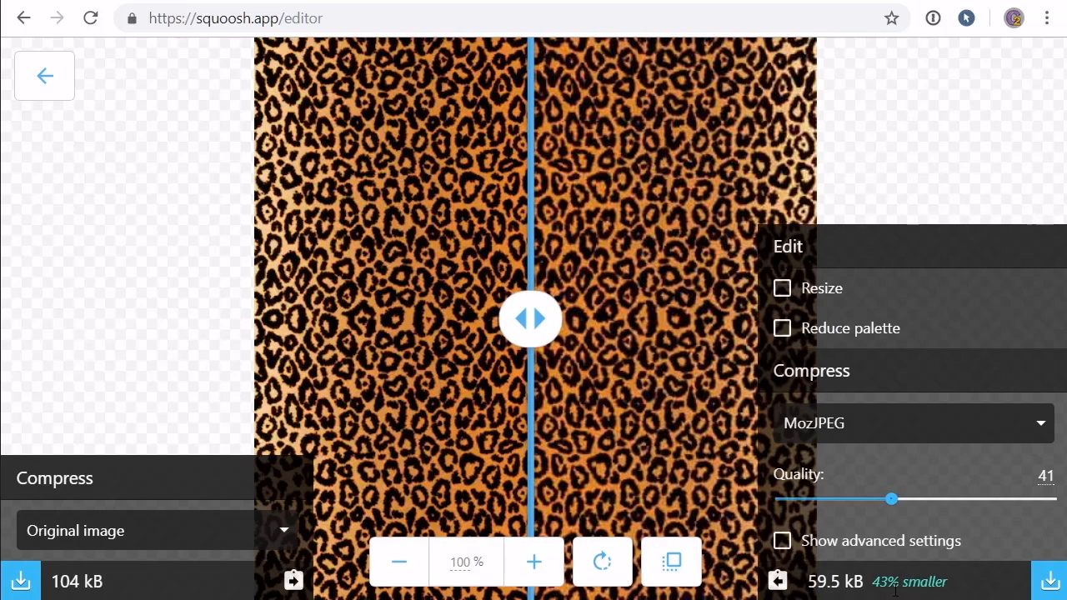
{"action": "left_click", "coordinate": [1049, 586]}
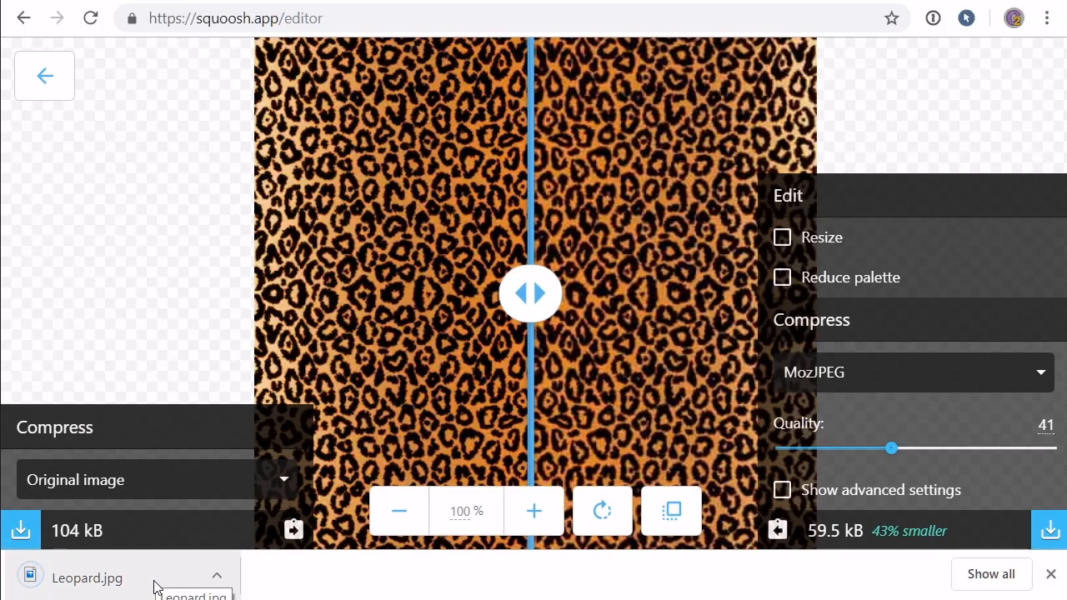
{"action": "left_click", "coordinate": [1051, 574]}
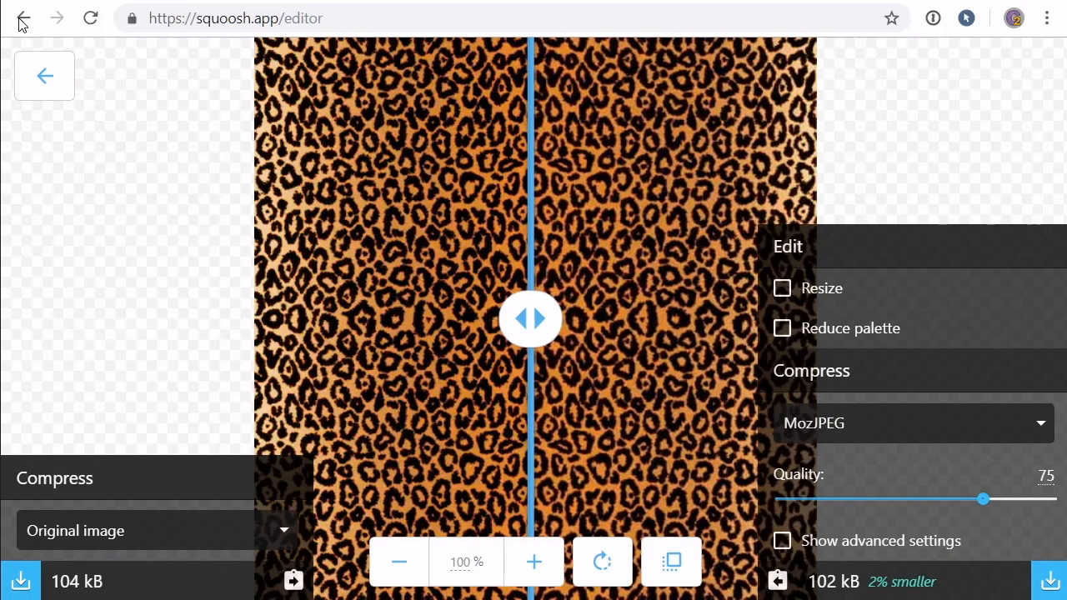
Load LeopardGradient.webp from the Infusible folder in place of the leopard image and download it as a MozJPEG at quality 40
{"action": "left_click", "coordinate": [51, 84]}
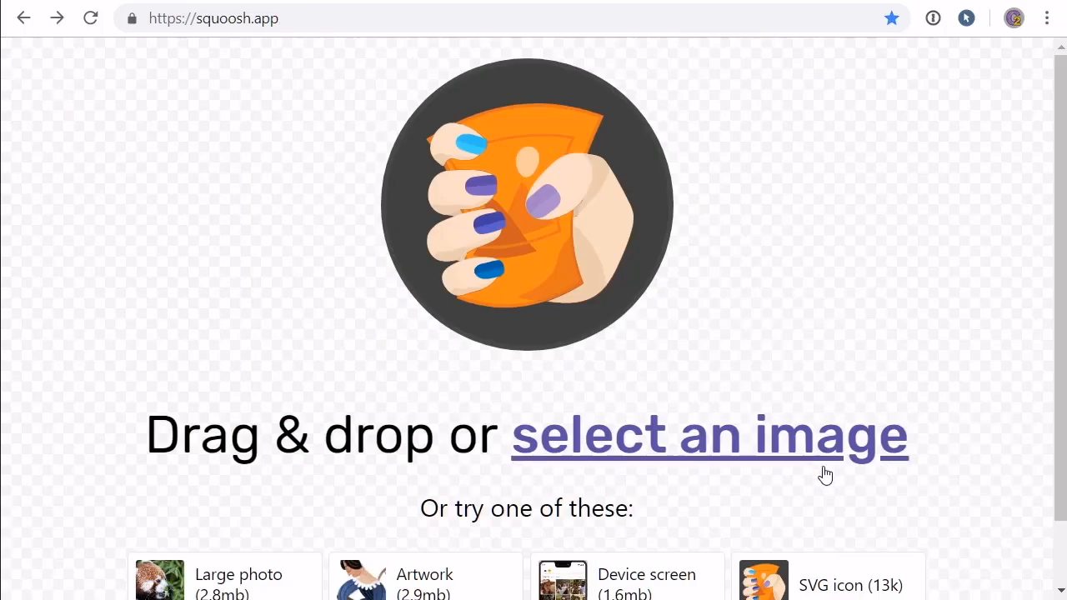
{"action": "left_click", "coordinate": [779, 450]}
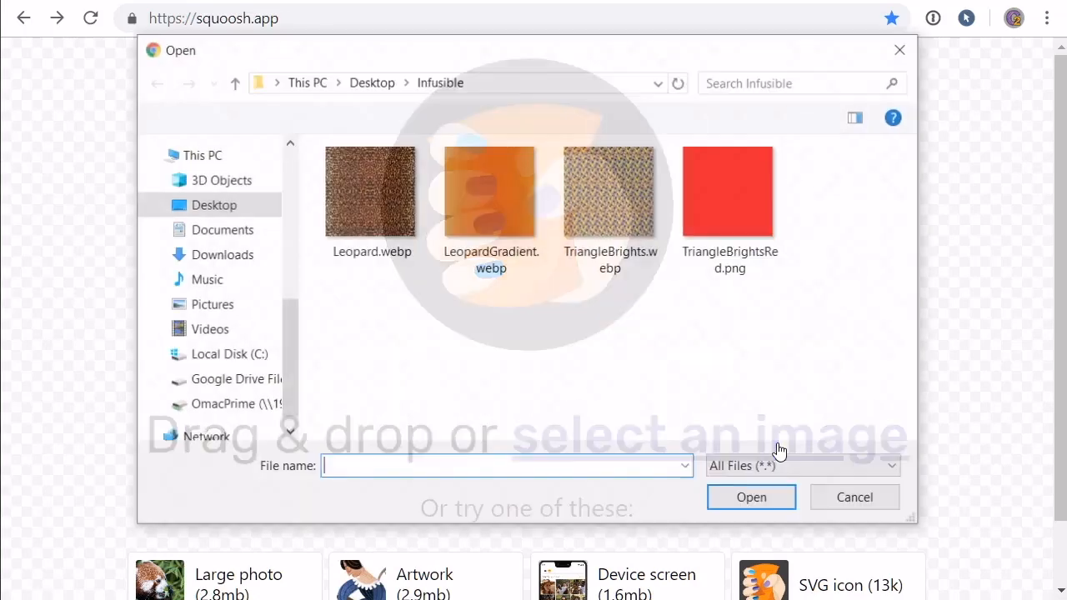
{"action": "left_click", "coordinate": [496, 192]}
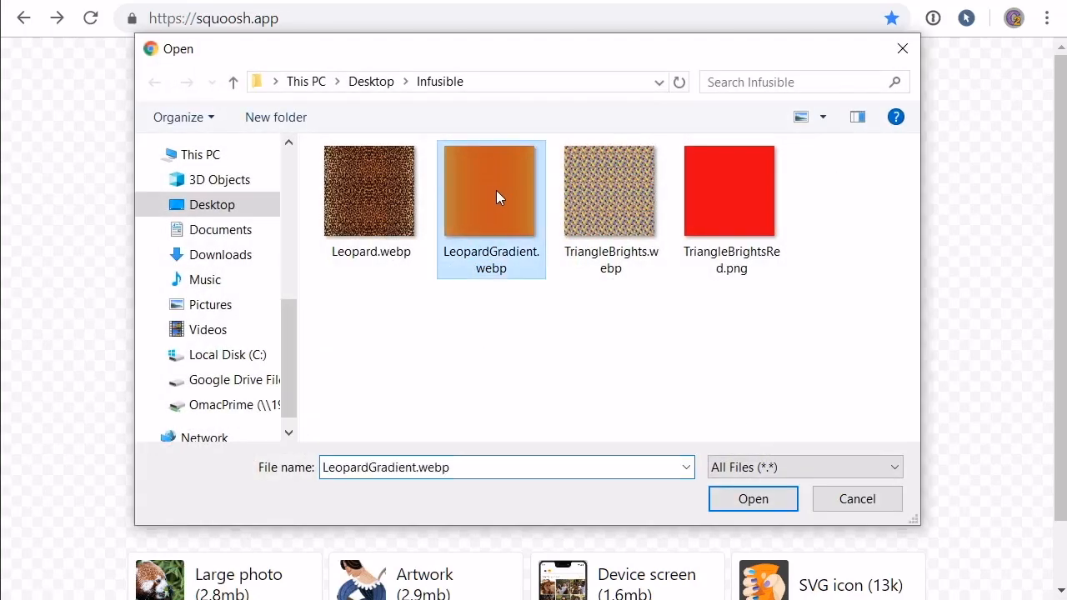
{"action": "left_click", "coordinate": [753, 498]}
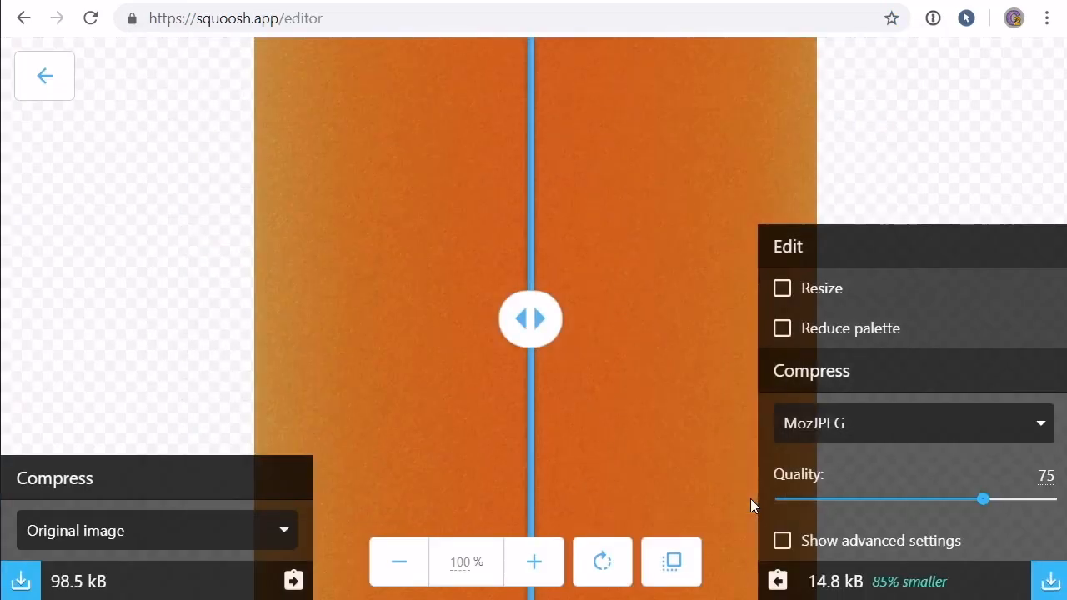
{"action": "left_click_drag", "start_coordinate": [983, 500], "coordinate": [891, 504]}
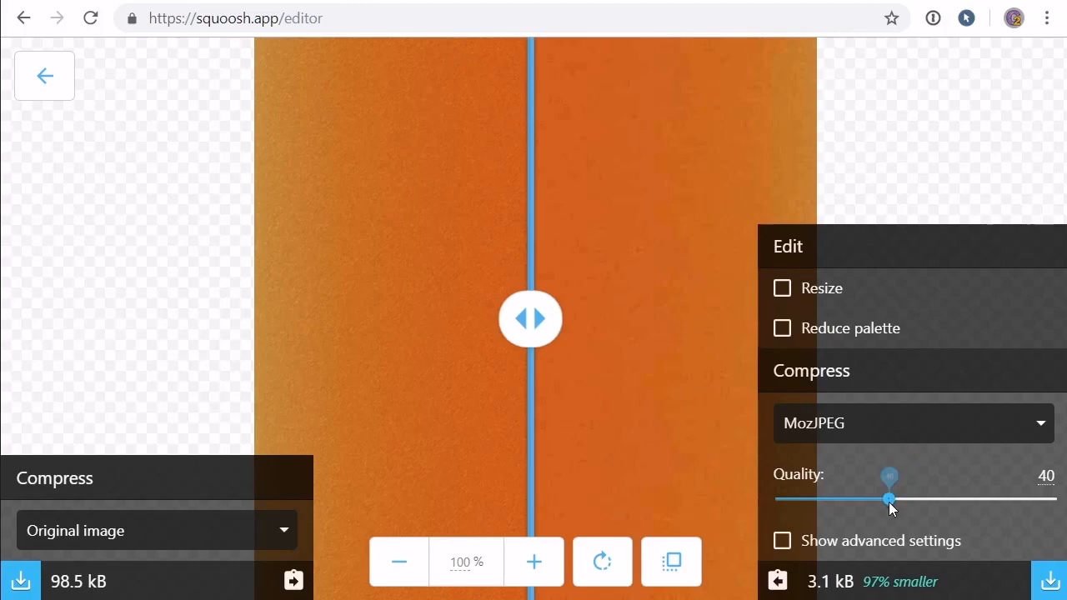
{"action": "left_click", "coordinate": [1050, 584]}
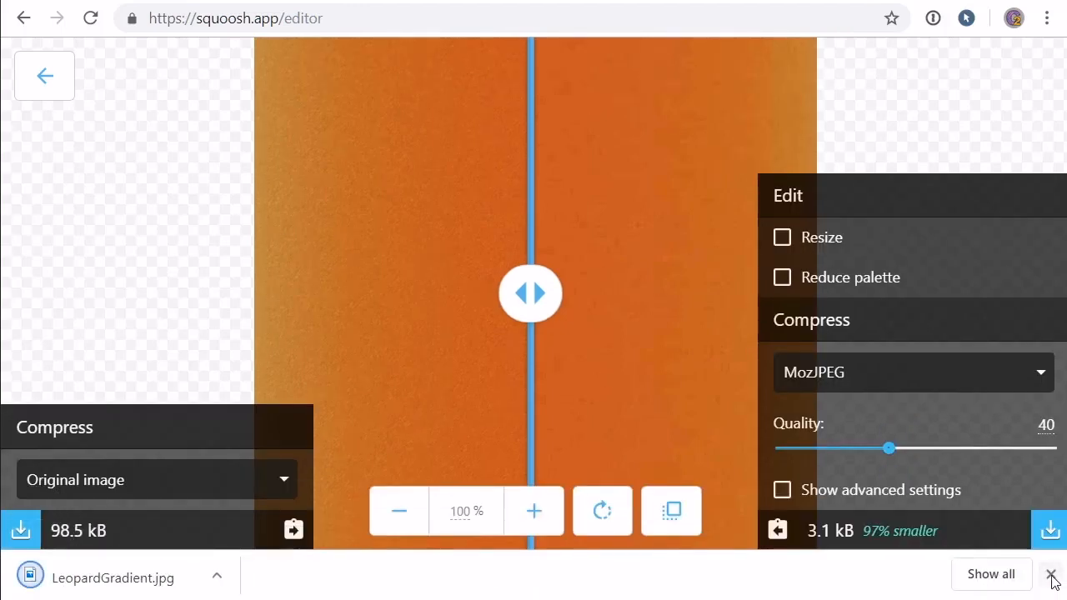
{"action": "left_click", "coordinate": [1051, 576]}
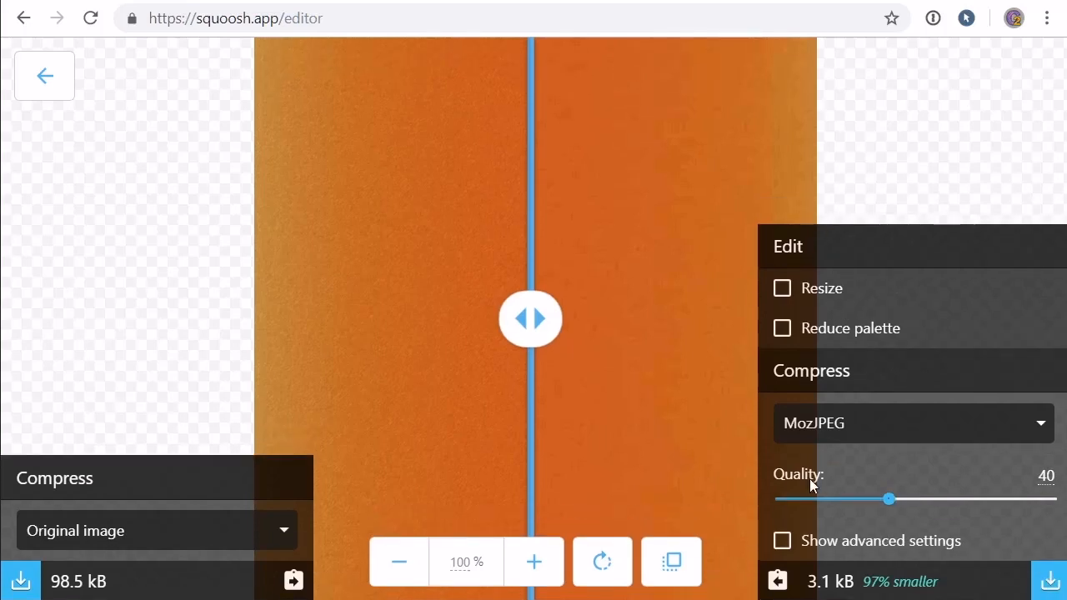
Load TriangleBrights.webp from the Infusible folder in place of the gradient image and download it as a MozJPEG at quality 39
{"action": "left_click", "coordinate": [45, 87]}
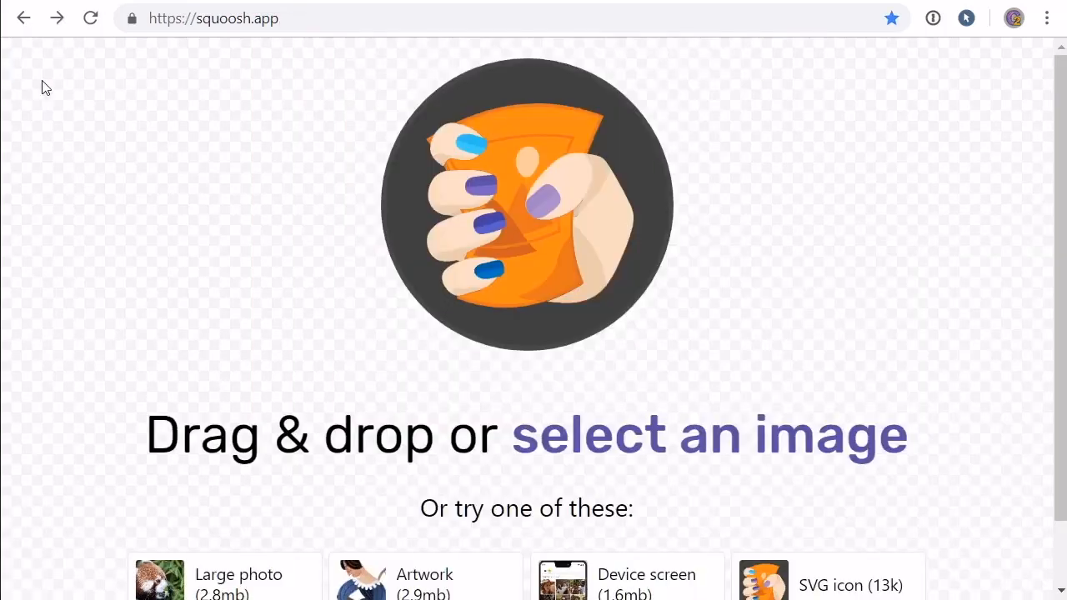
{"action": "left_click", "coordinate": [725, 433]}
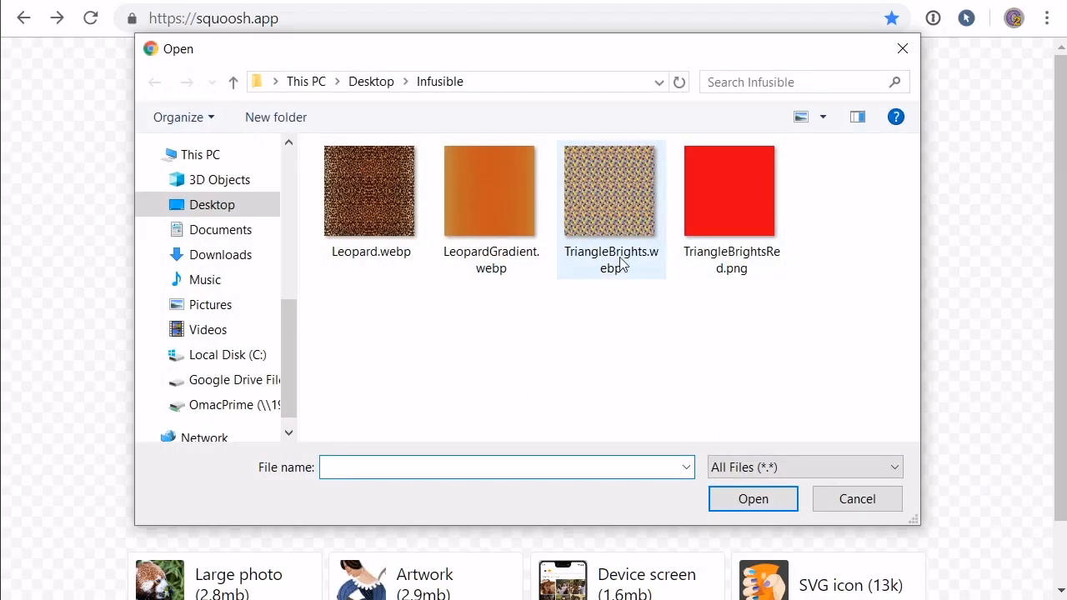
{"action": "left_click", "coordinate": [608, 207]}
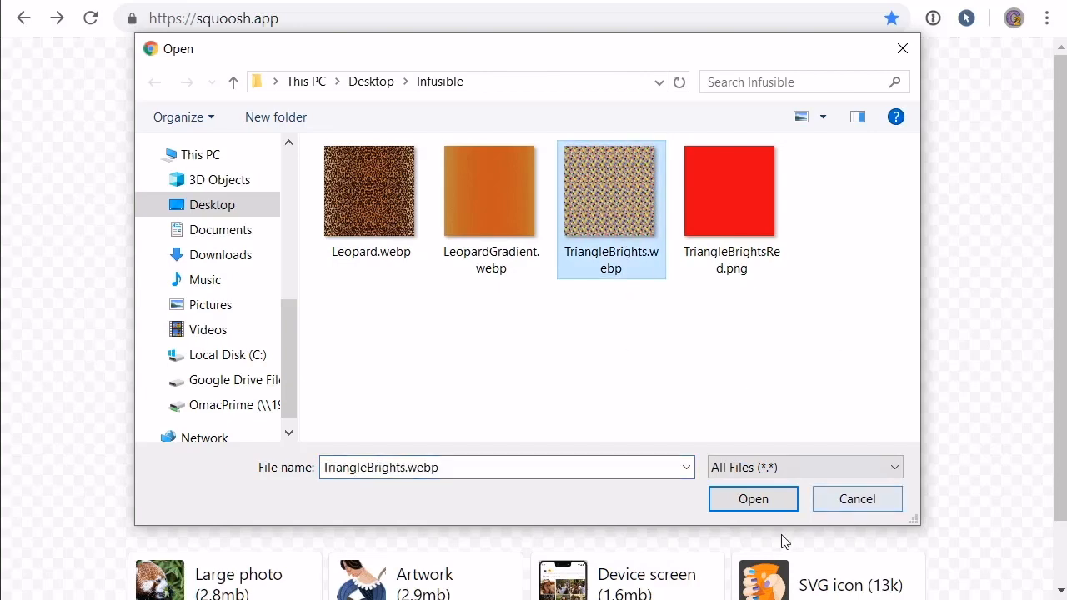
{"action": "left_click", "coordinate": [767, 502]}
{"action": "left_click_drag", "start_coordinate": [986, 500], "coordinate": [888, 500]}
{"action": "left_click", "coordinate": [1051, 582]}
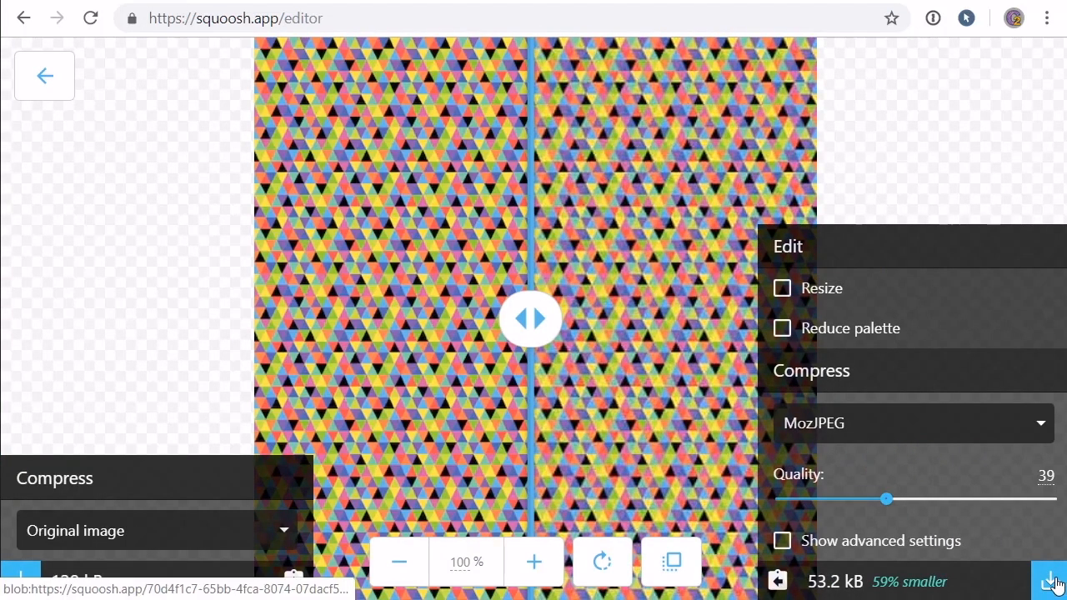
{"action": "left_click", "coordinate": [1050, 573]}
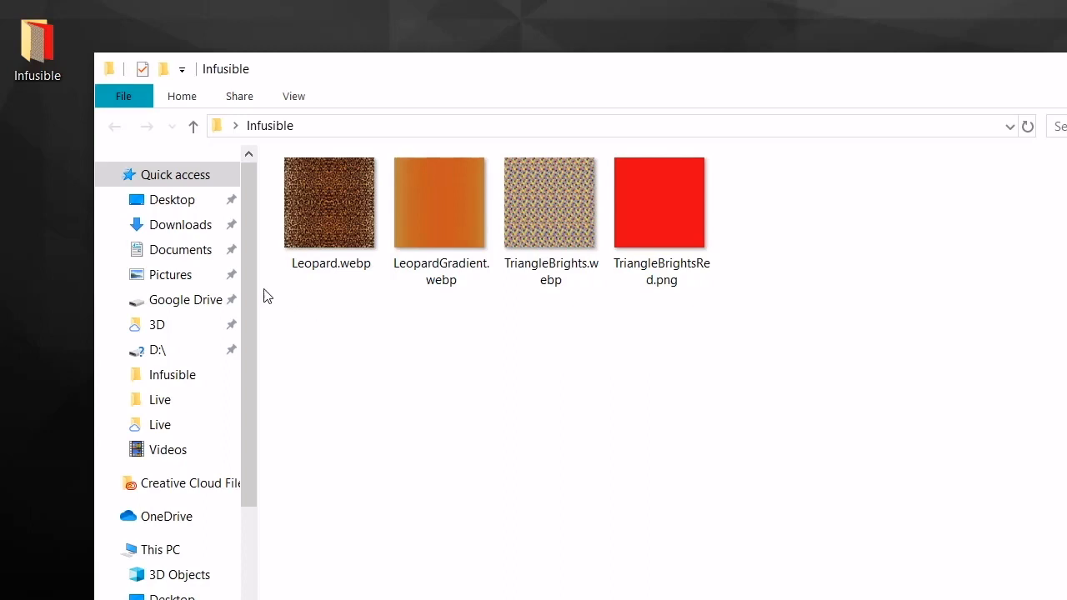
Move TriangleBrights.jpg, LeopardGradient.jpg and Leopard.jpg from Downloads into the Desktop's Infusible folder and return to that folder
{"action": "left_click", "coordinate": [183, 233]}
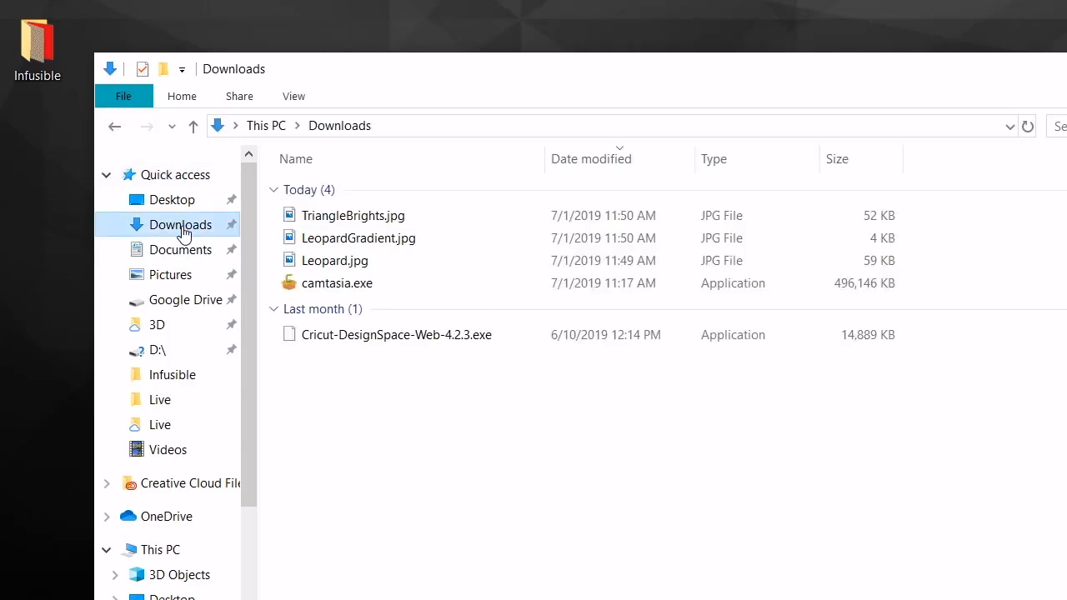
{"action": "left_click", "coordinate": [357, 215]}
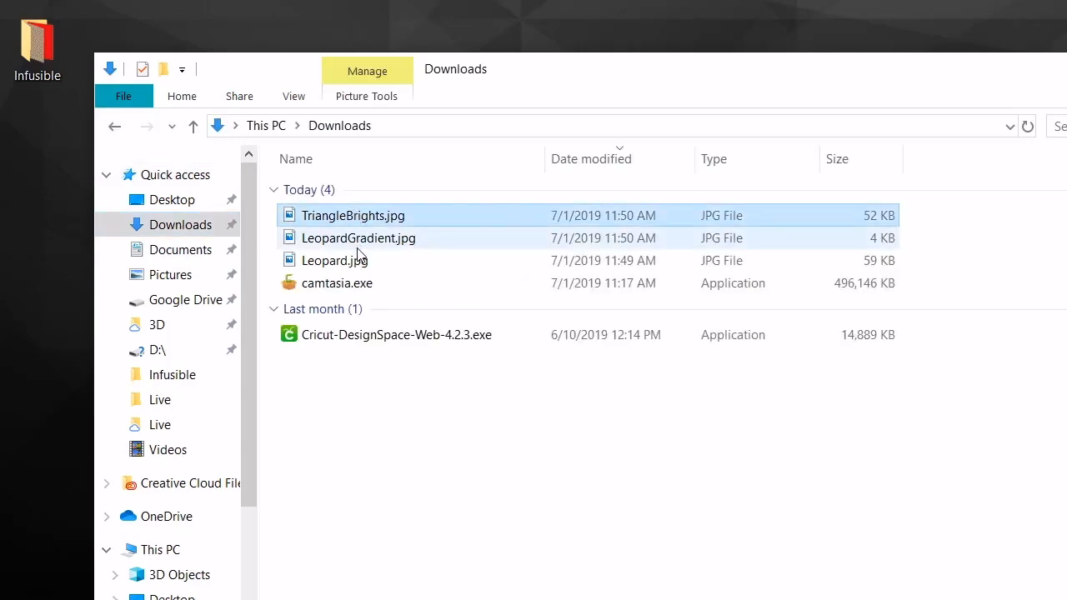
{"action": "left_click", "coordinate": [355, 260], "text": "shift"}
{"action": "left_click_drag", "start_coordinate": [358, 223], "coordinate": [52, 64]}
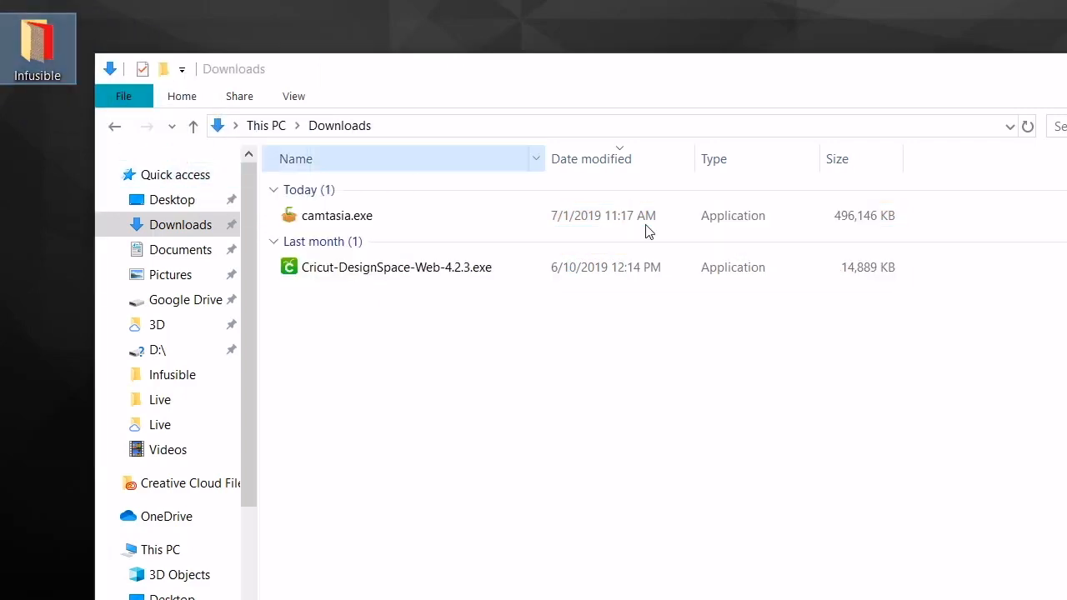
{"action": "left_click", "coordinate": [114, 132]}
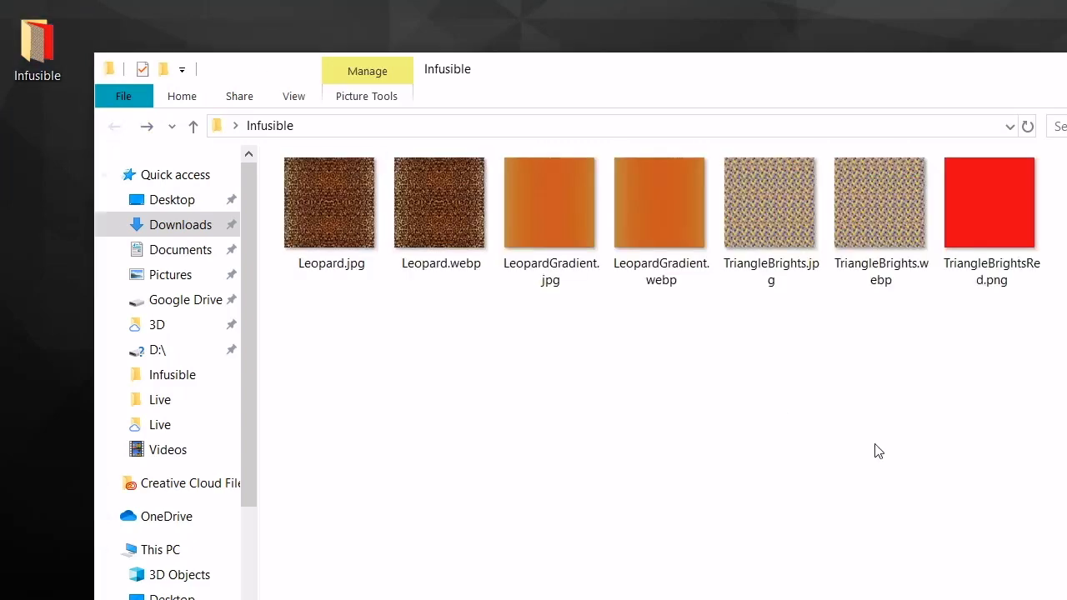
Delete Leopard.webp, LeopardGradient.webp and TriangleBrights.webp from the Infusible folder
{"action": "left_click", "coordinate": [344, 231]}
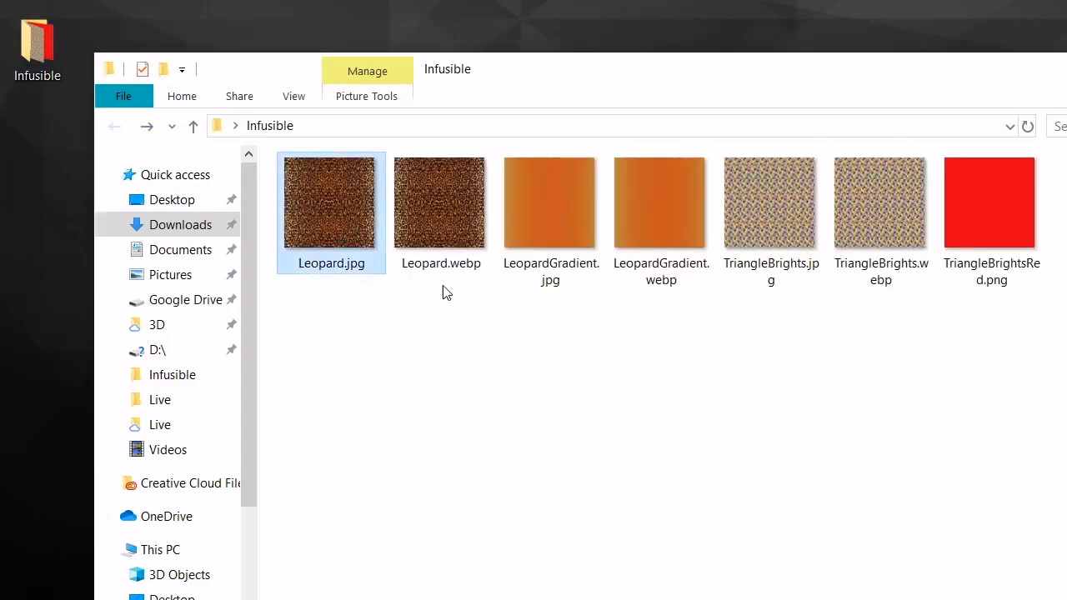
{"action": "left_click", "coordinate": [449, 221]}
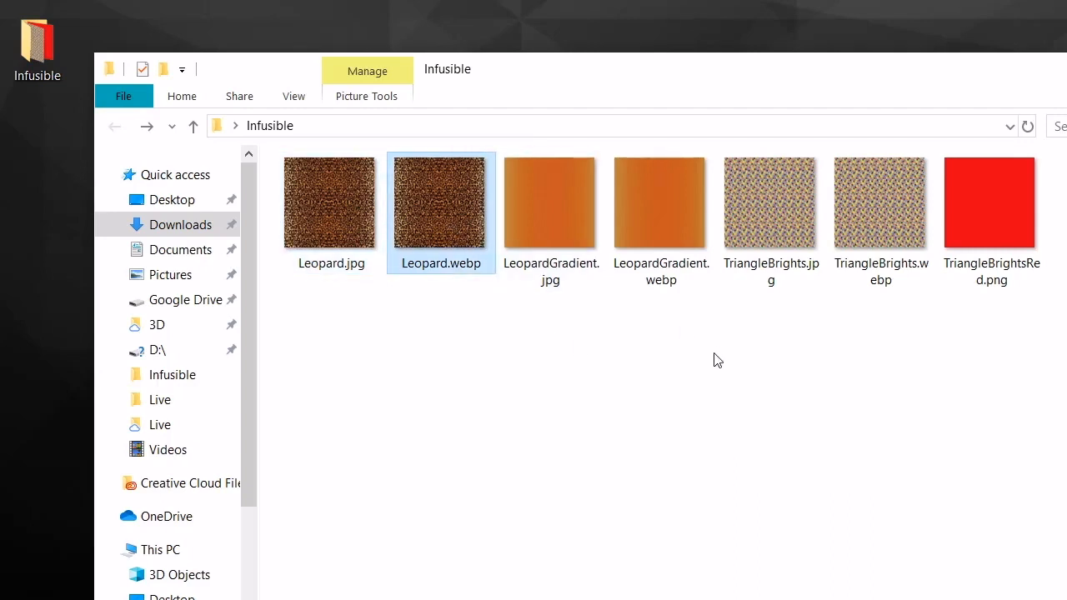
{"action": "left_click", "coordinate": [680, 232], "text": "ctrl"}
{"action": "left_click", "coordinate": [860, 219], "text": "ctrl"}
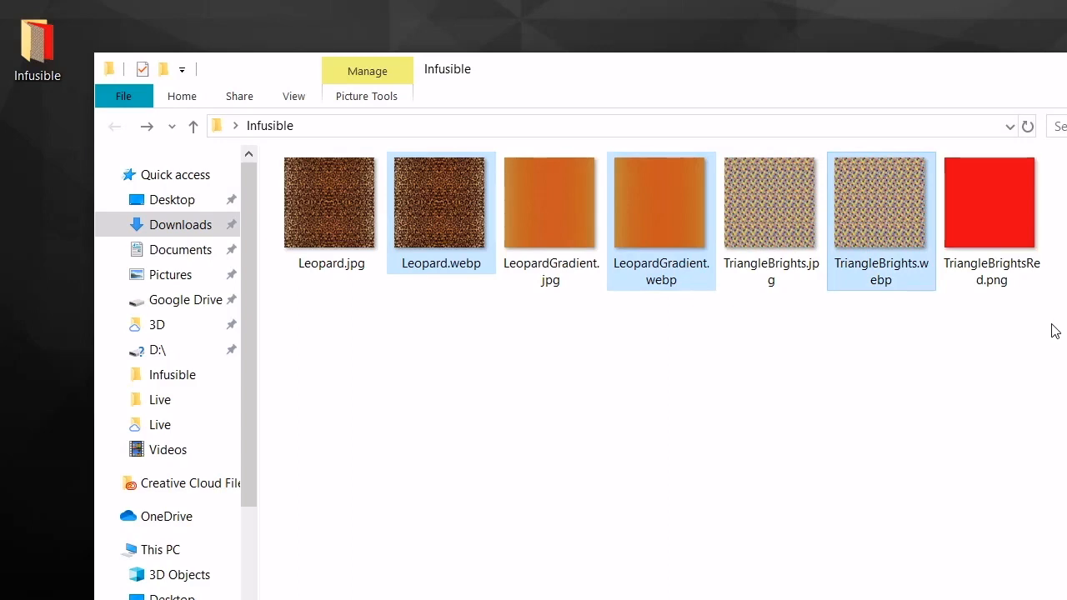
{"action": "key", "text": "Delete"}
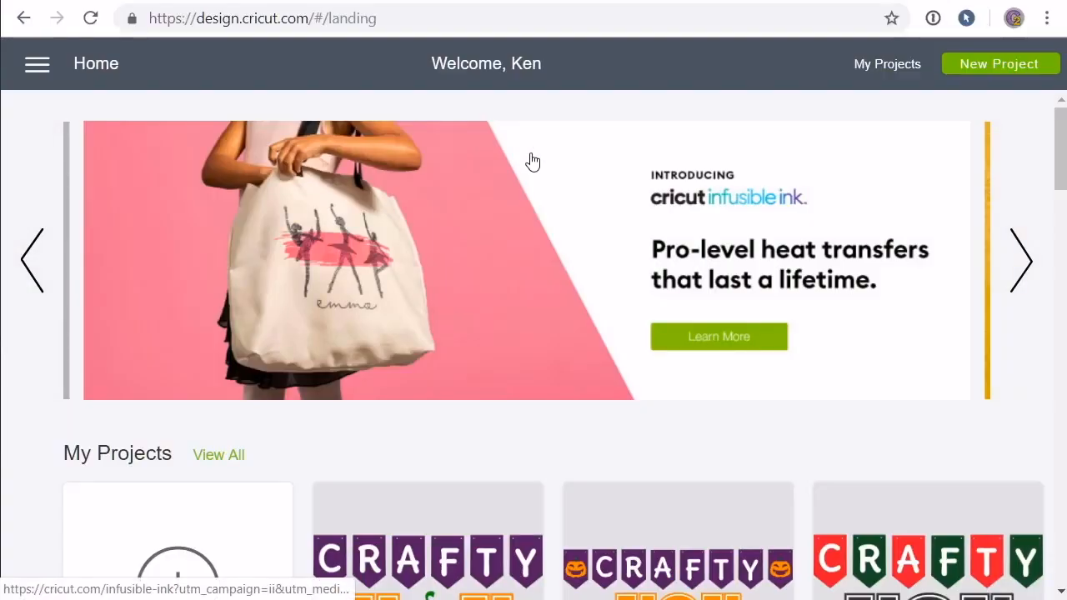
Switch to Cricut Design Space and start a new project, replacing the unsaved project on the canvas
{"action": "scroll", "coordinate": [369, 397], "scroll_direction": "down", "scroll_amount": 5}
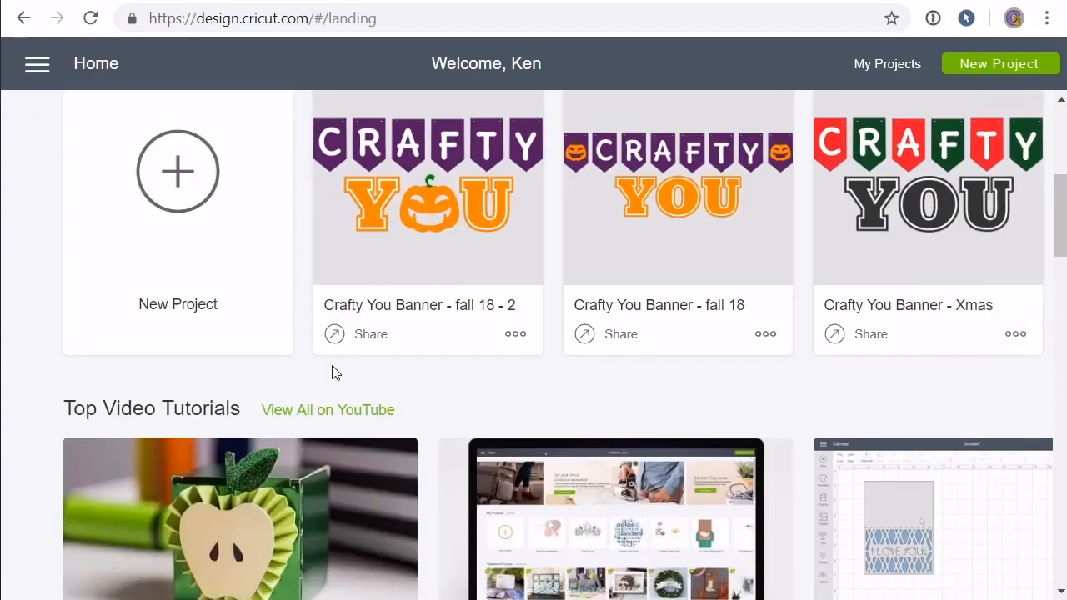
{"action": "scroll", "coordinate": [325, 372], "scroll_direction": "up", "scroll_amount": 1}
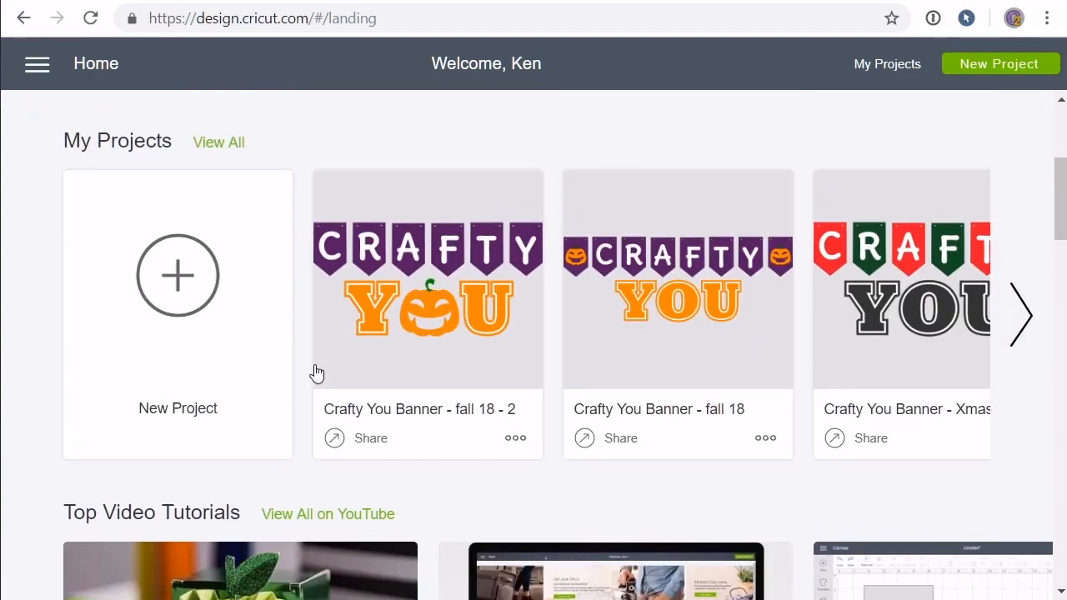
{"action": "left_click", "coordinate": [175, 296]}
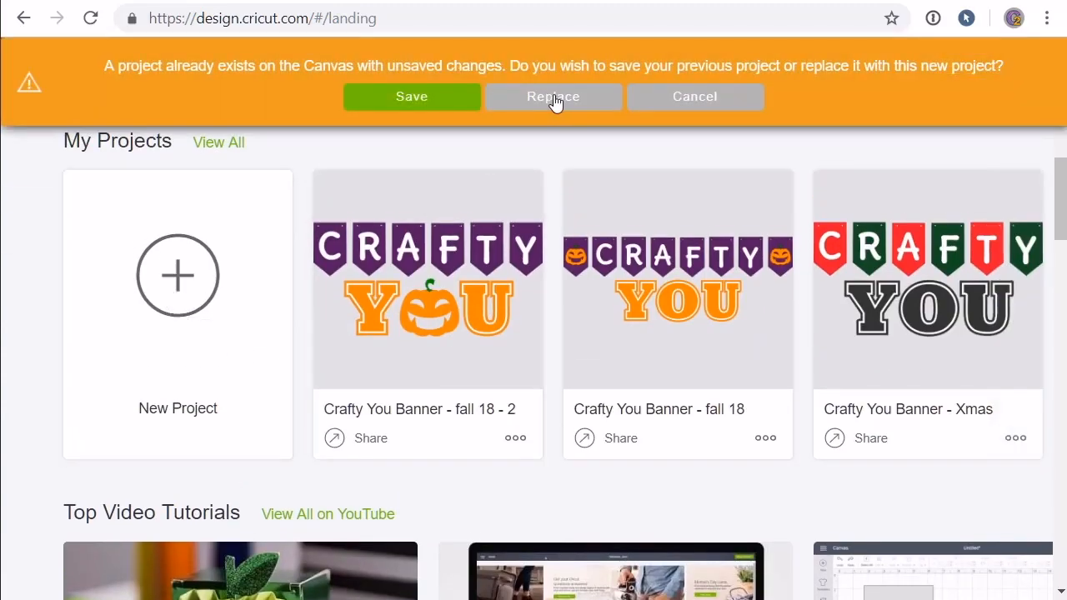
{"action": "left_click", "coordinate": [550, 101]}
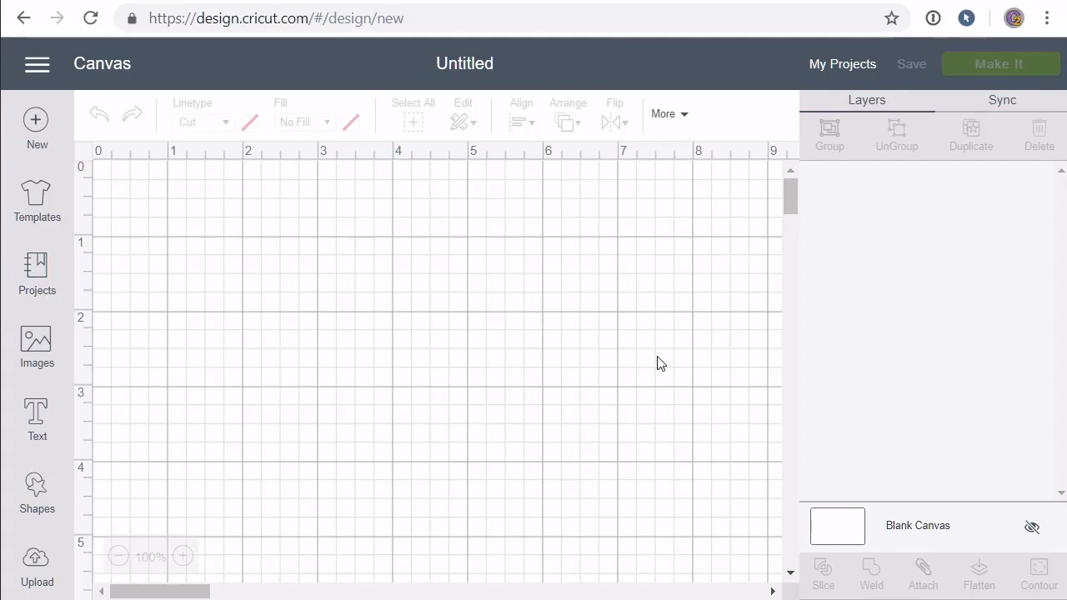
Load Leopard.jpg from the Desktop's Infusible folder as a pattern fill upload
{"action": "left_click", "coordinate": [37, 570]}
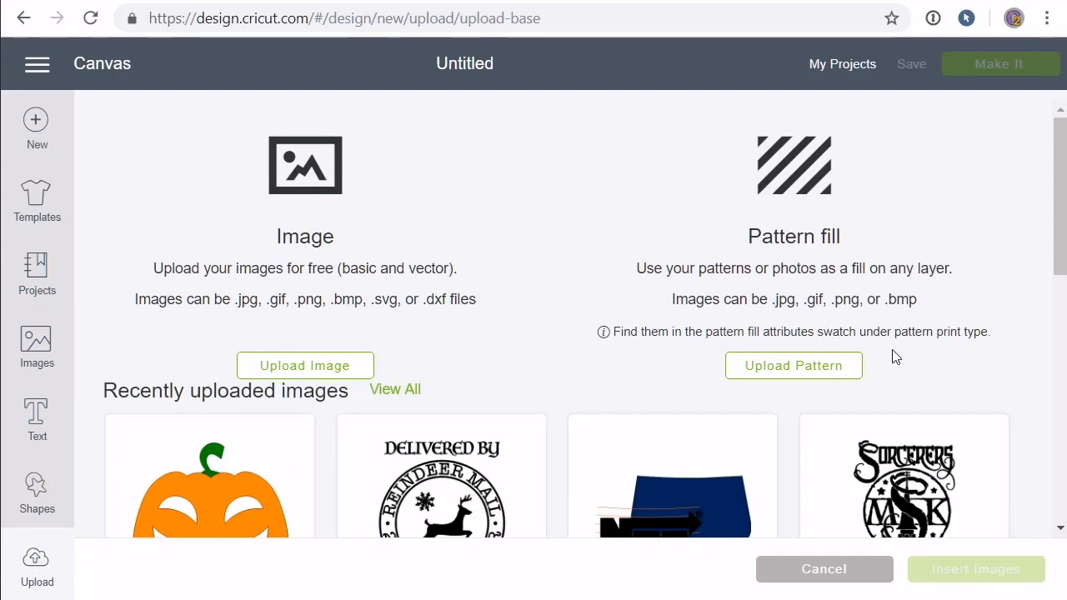
{"action": "left_click", "coordinate": [816, 377]}
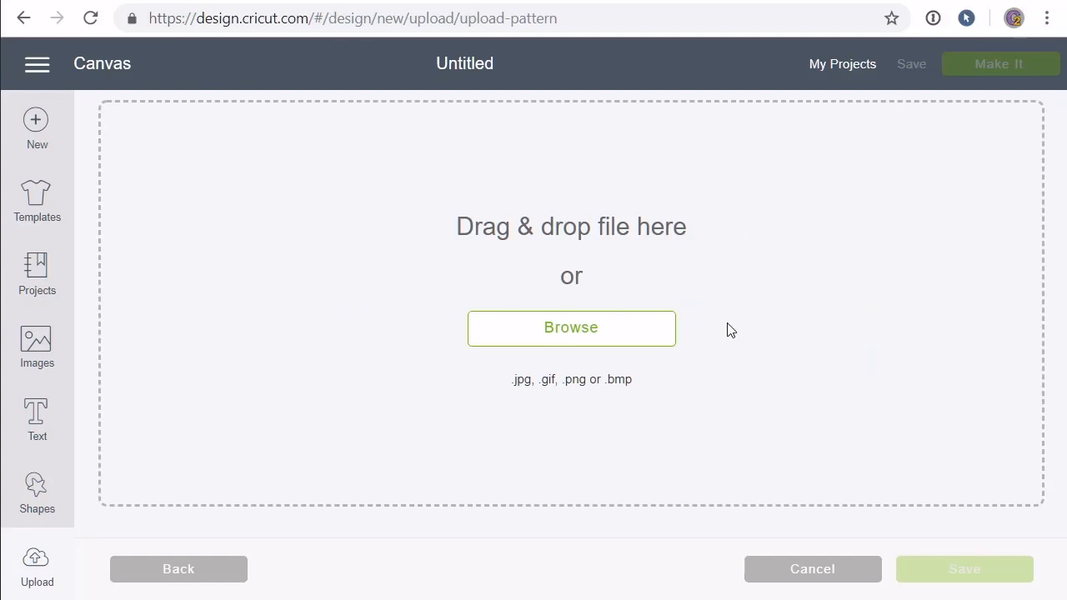
{"action": "left_click", "coordinate": [591, 344]}
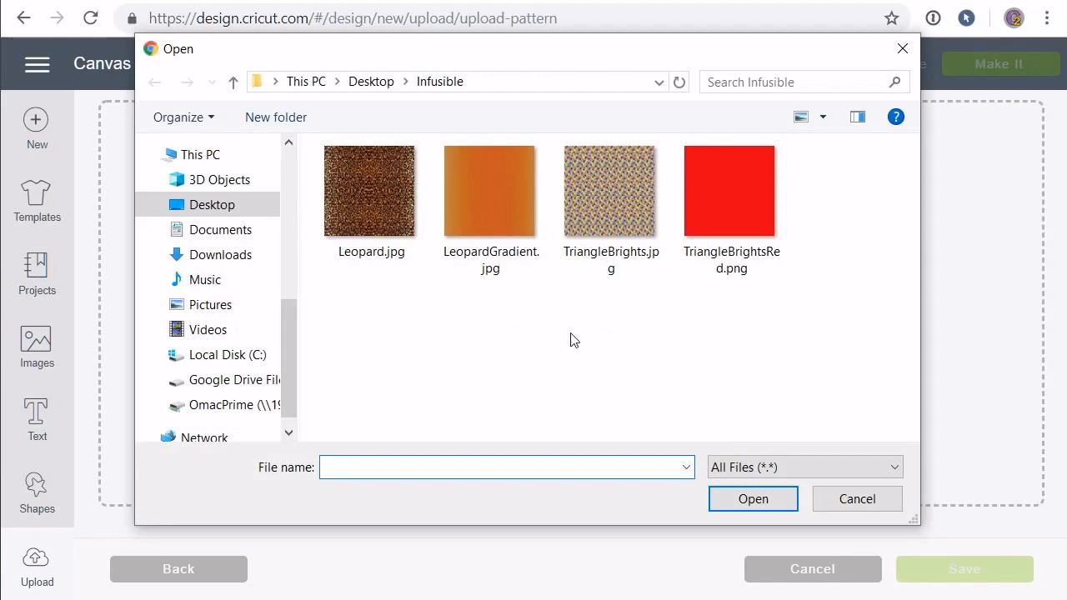
{"action": "left_click", "coordinate": [350, 201]}
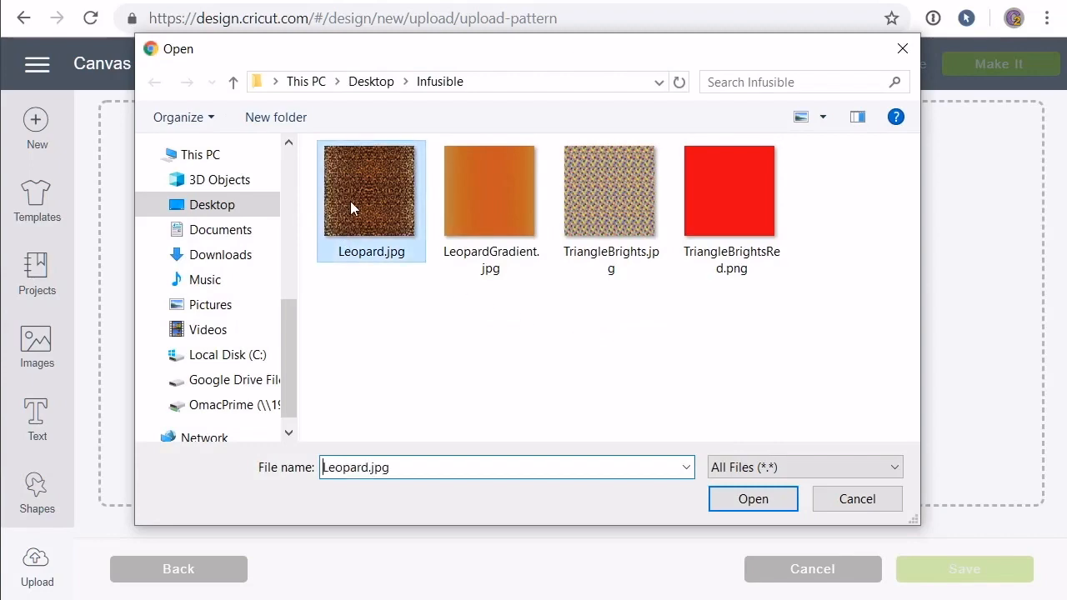
{"action": "left_click", "coordinate": [768, 511]}
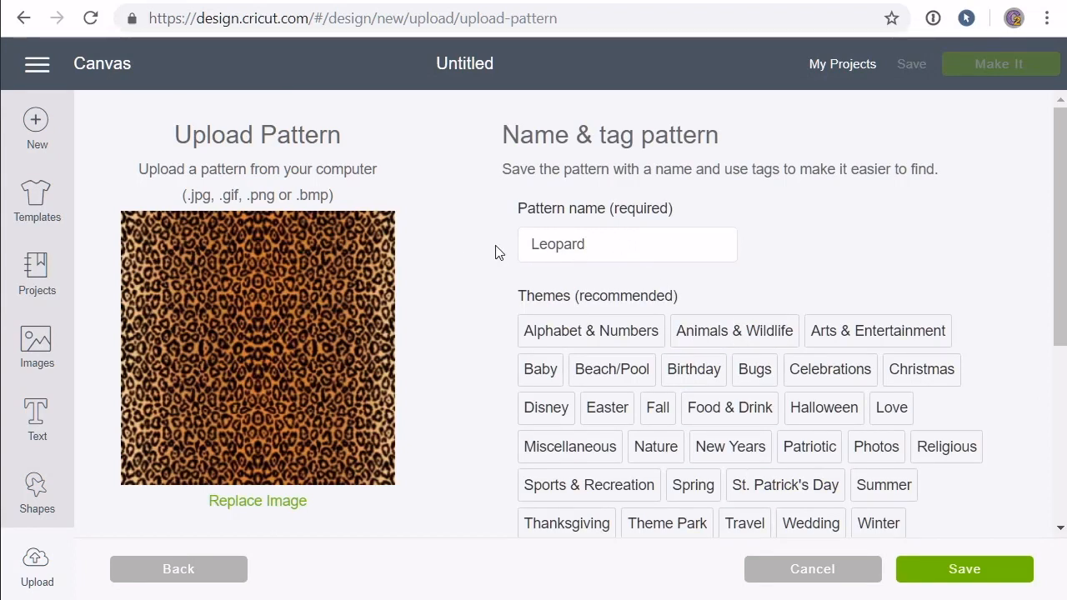
Tag the Leopard pattern with the color orange, save it, and return to the canvas
{"action": "scroll", "coordinate": [943, 286], "scroll_direction": "down", "scroll_amount": 4}
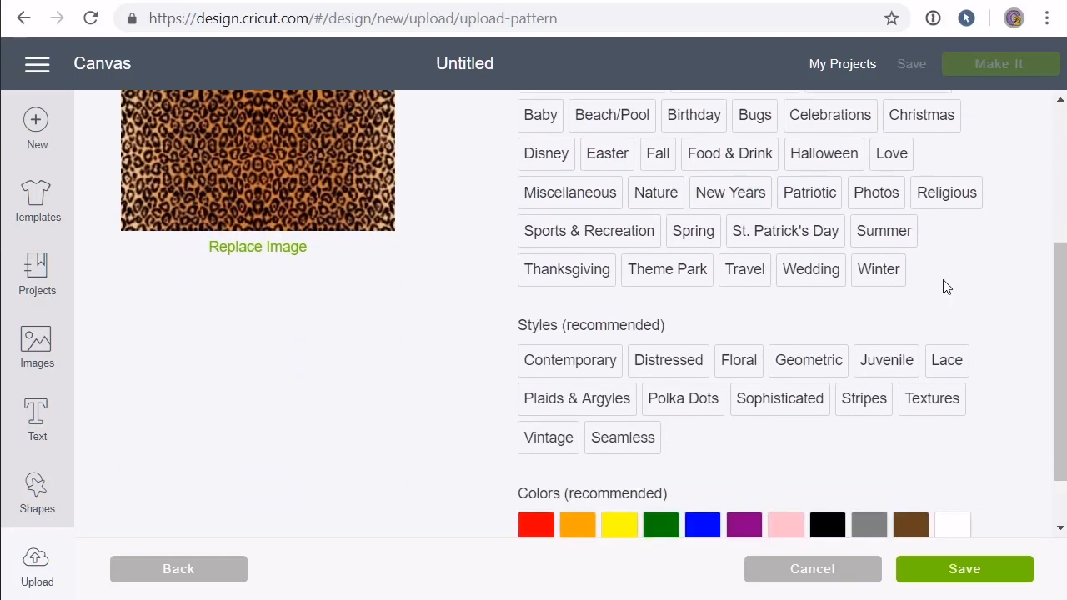
{"action": "scroll", "coordinate": [943, 287], "scroll_direction": "up", "scroll_amount": 2}
{"action": "scroll", "coordinate": [942, 287], "scroll_direction": "up", "scroll_amount": 2}
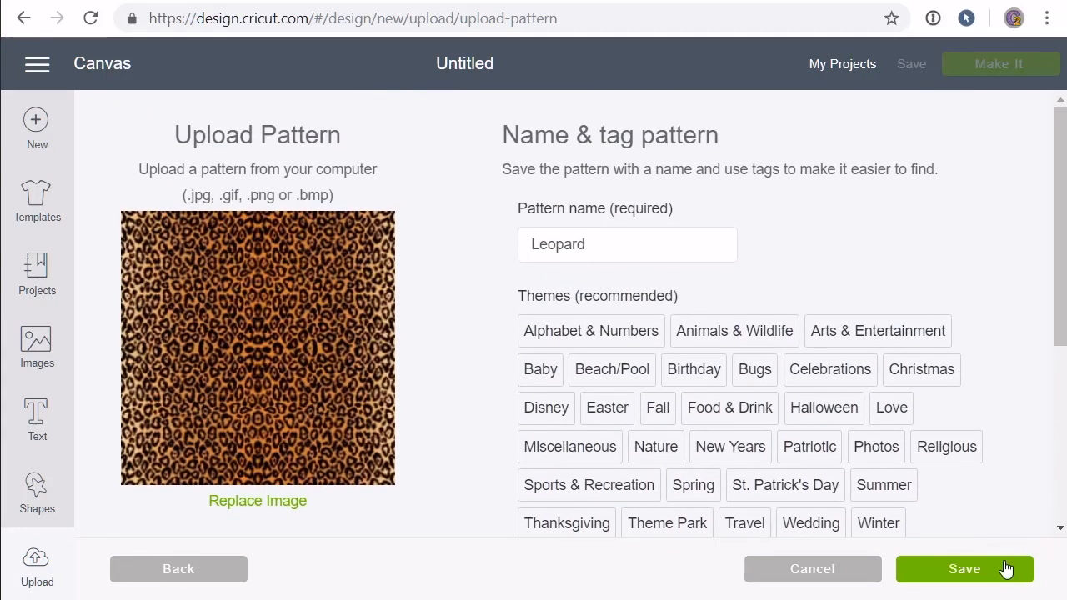
{"action": "scroll", "coordinate": [992, 450], "scroll_direction": "down", "scroll_amount": 4}
{"action": "scroll", "coordinate": [992, 450], "scroll_direction": "down", "scroll_amount": 1}
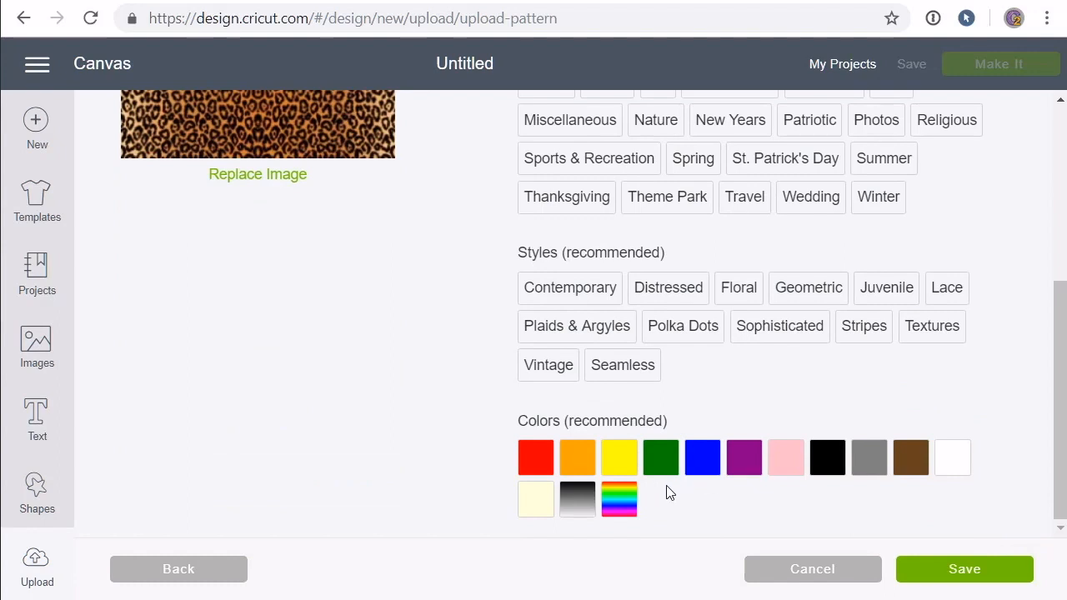
{"action": "left_click", "coordinate": [578, 464]}
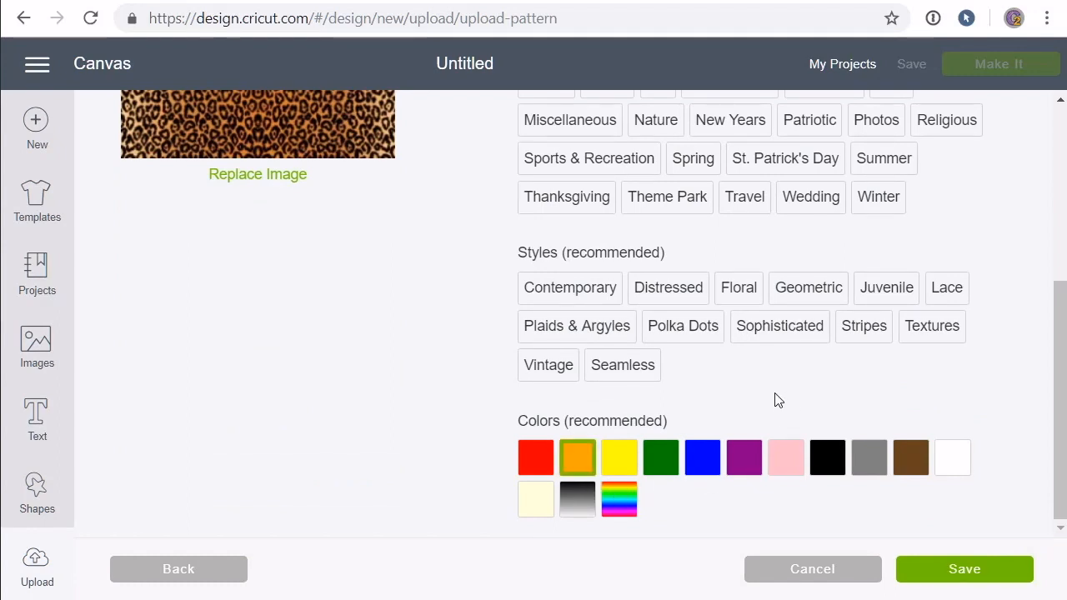
{"action": "scroll", "coordinate": [771, 408], "scroll_direction": "up", "scroll_amount": 3}
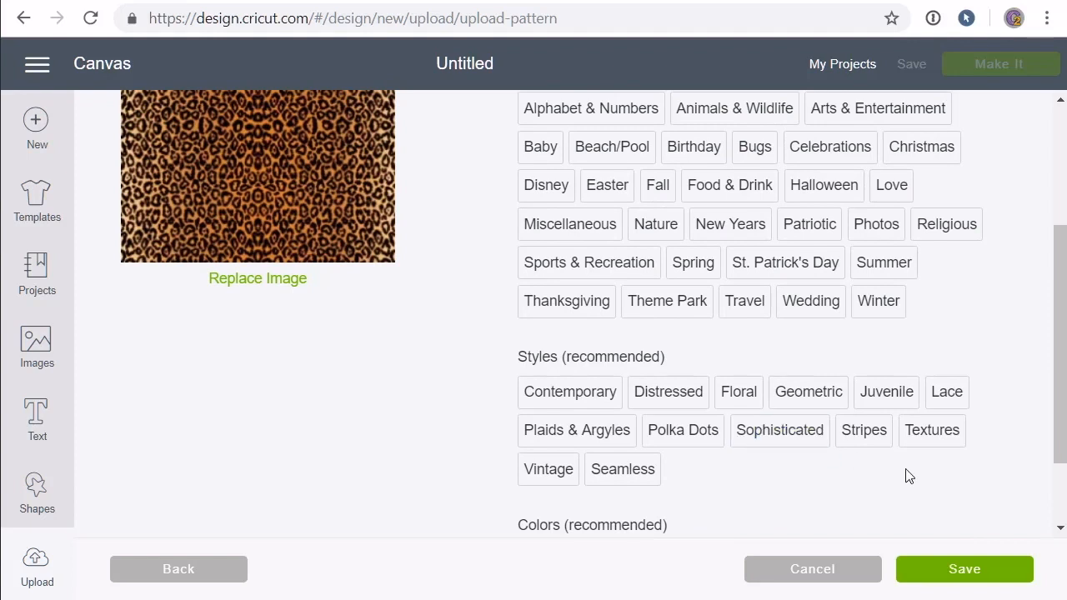
{"action": "scroll", "coordinate": [1021, 503], "scroll_direction": "down", "scroll_amount": 3}
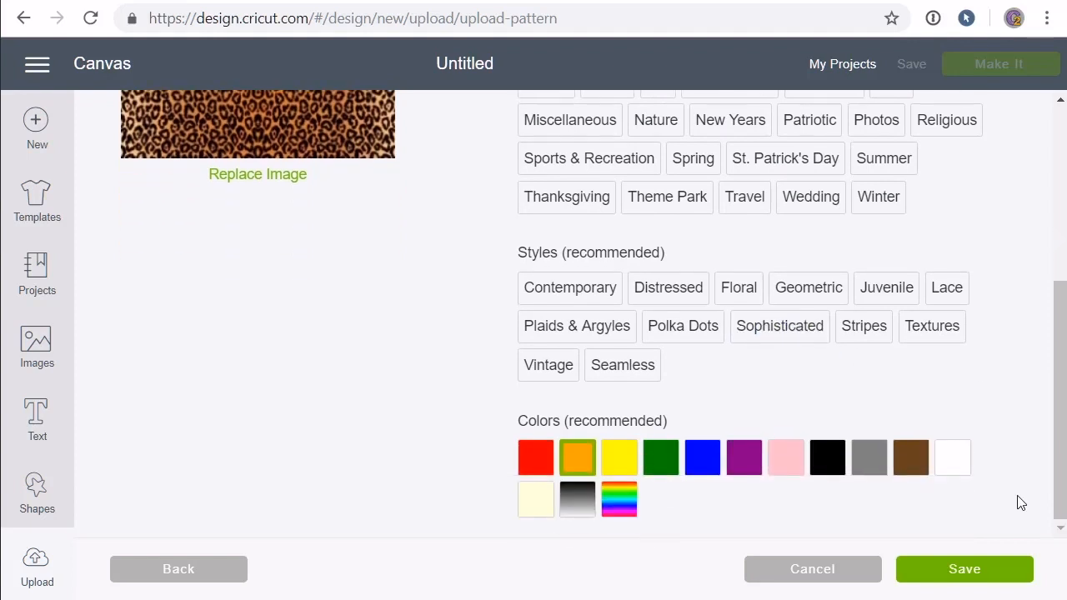
{"action": "left_click", "coordinate": [983, 575]}
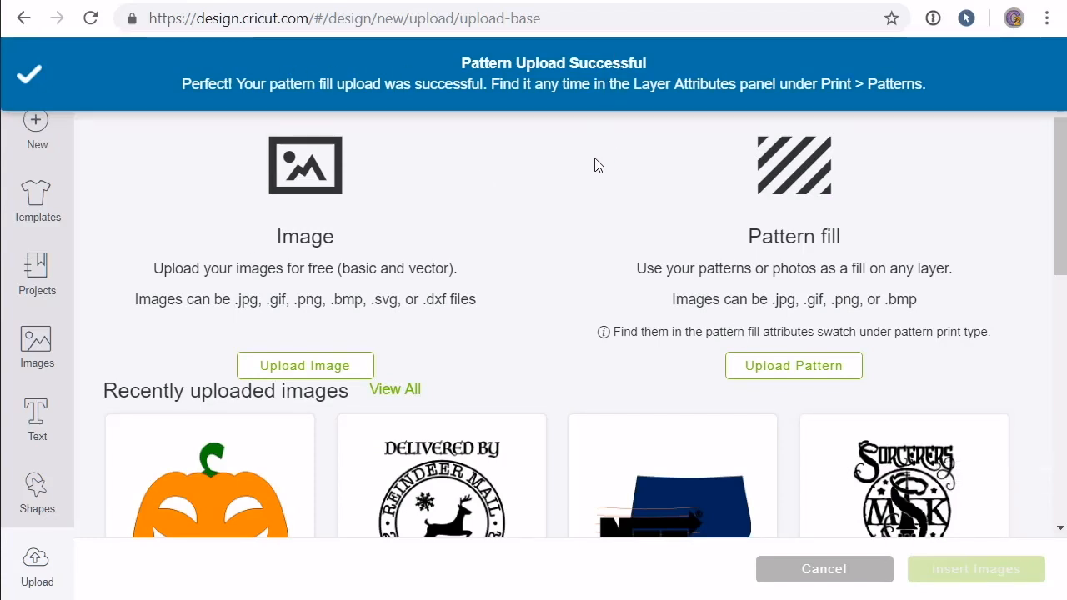
{"action": "left_click", "coordinate": [797, 375]}
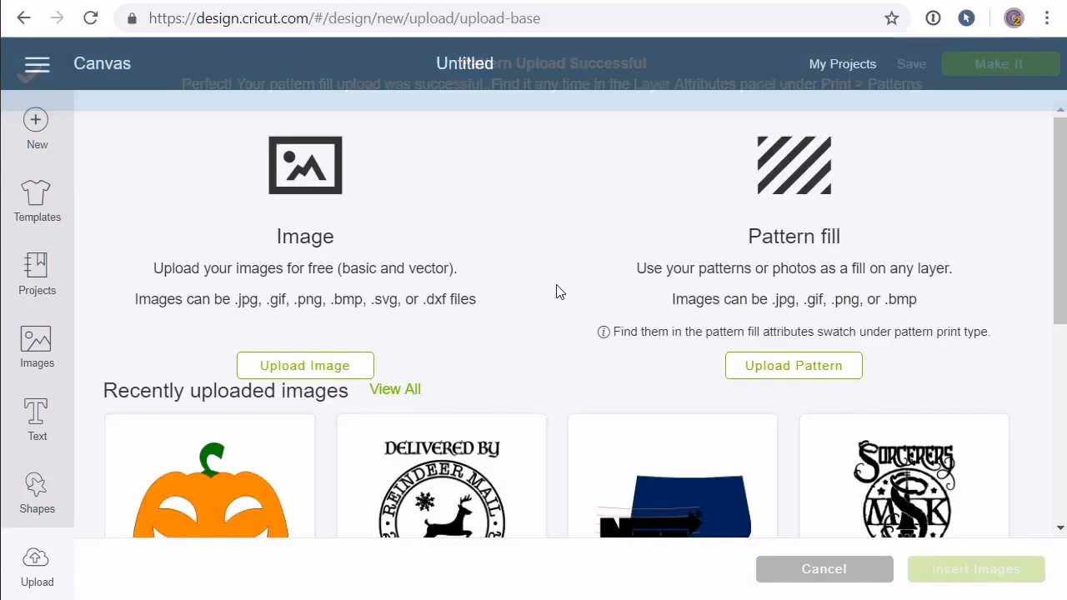
{"action": "left_click", "coordinate": [842, 570]}
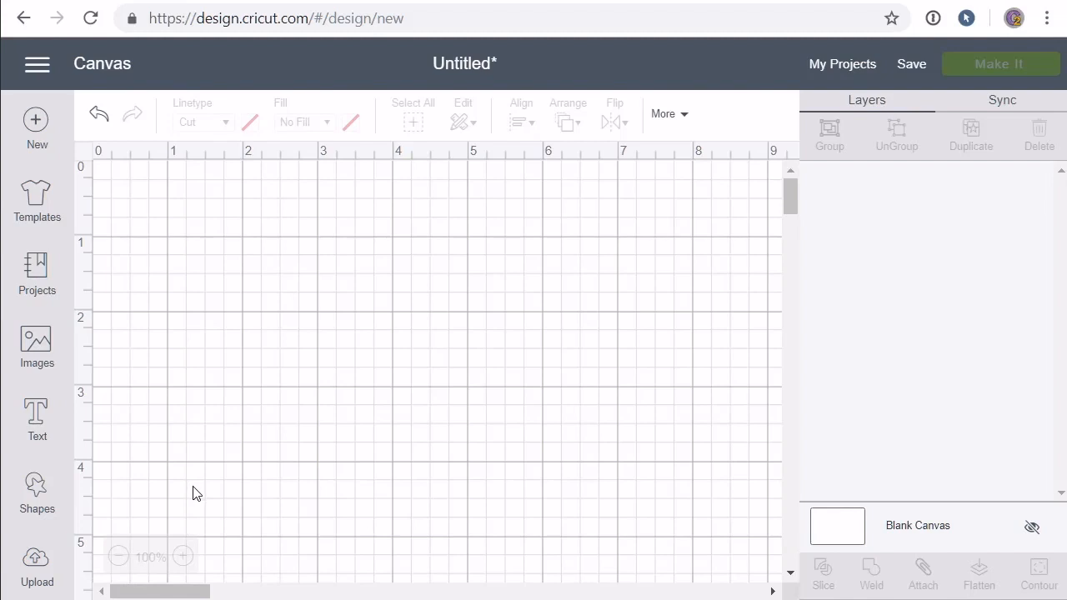
Add a square shape to the canvas and move it near the canvas origin
{"action": "left_click", "coordinate": [37, 492]}
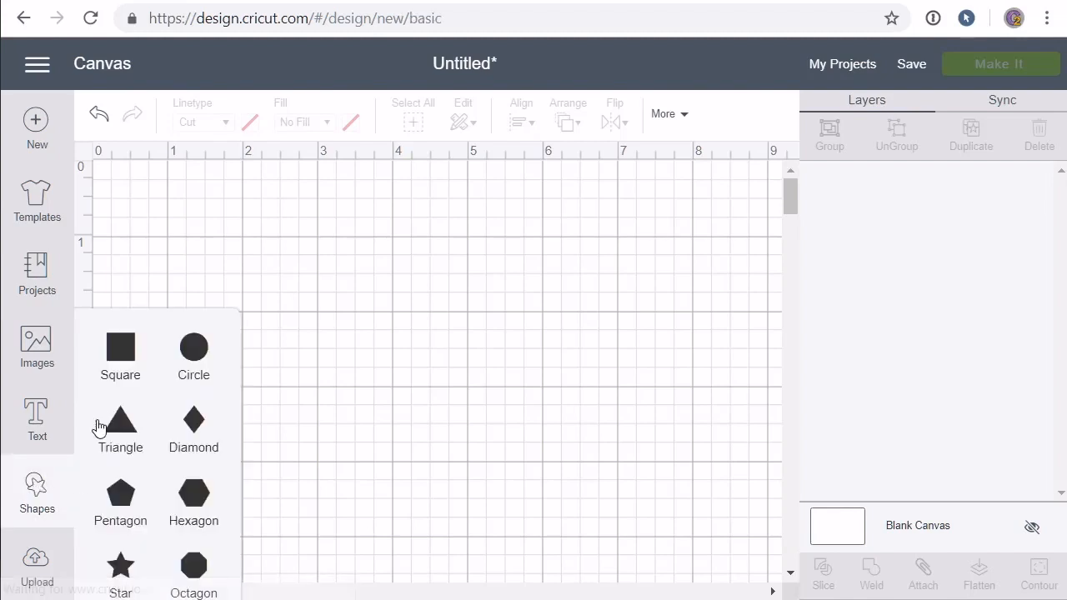
{"action": "left_click", "coordinate": [122, 355]}
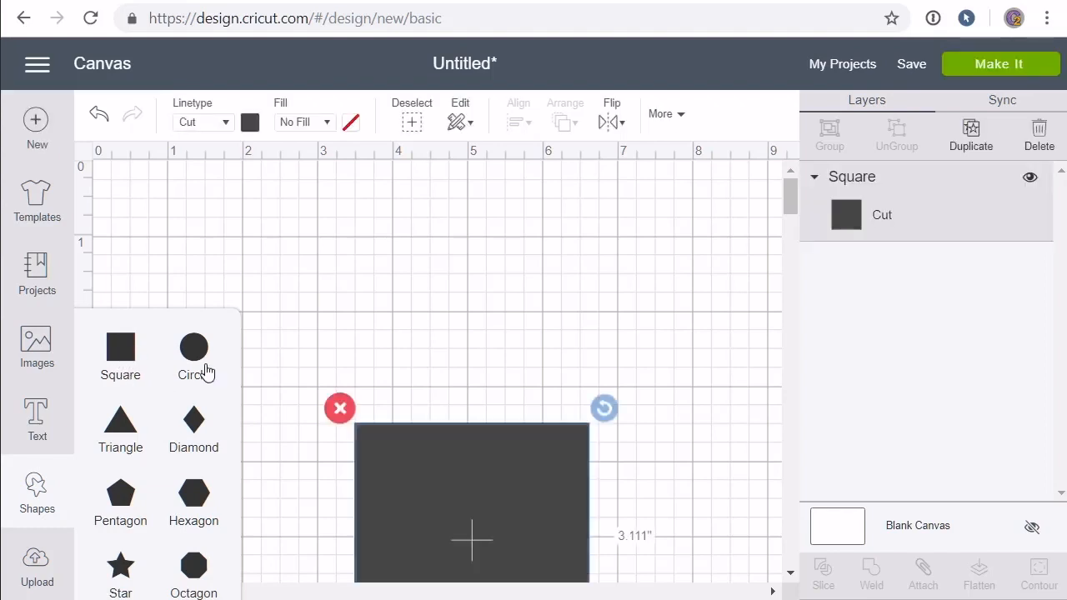
{"action": "left_click_drag", "start_coordinate": [481, 477], "coordinate": [288, 251]}
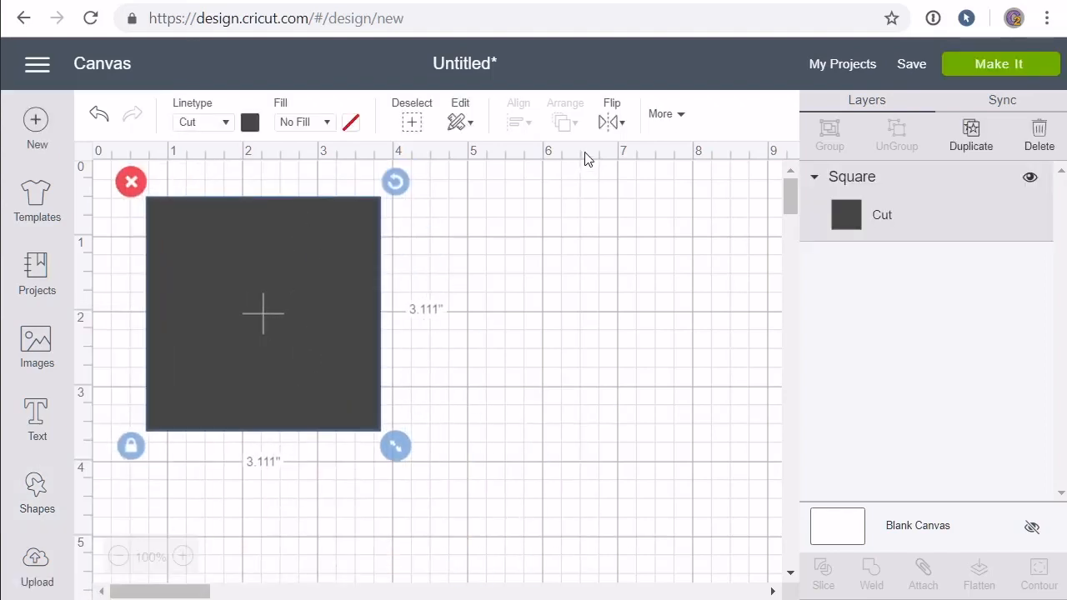
Set the square's width to 12 inches with its proportions locked, and move it to the canvas's origin corner
{"action": "left_click", "coordinate": [681, 119]}
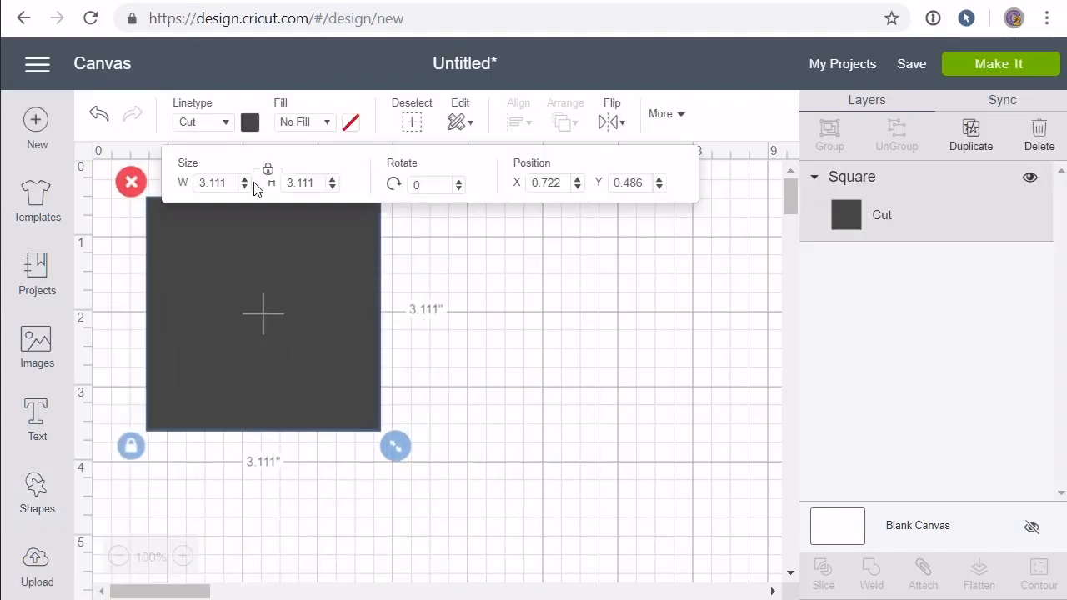
{"action": "left_click_drag", "start_coordinate": [230, 182], "coordinate": [164, 185]}
{"action": "type", "text": "12"}
{"action": "key", "text": "Tab"}
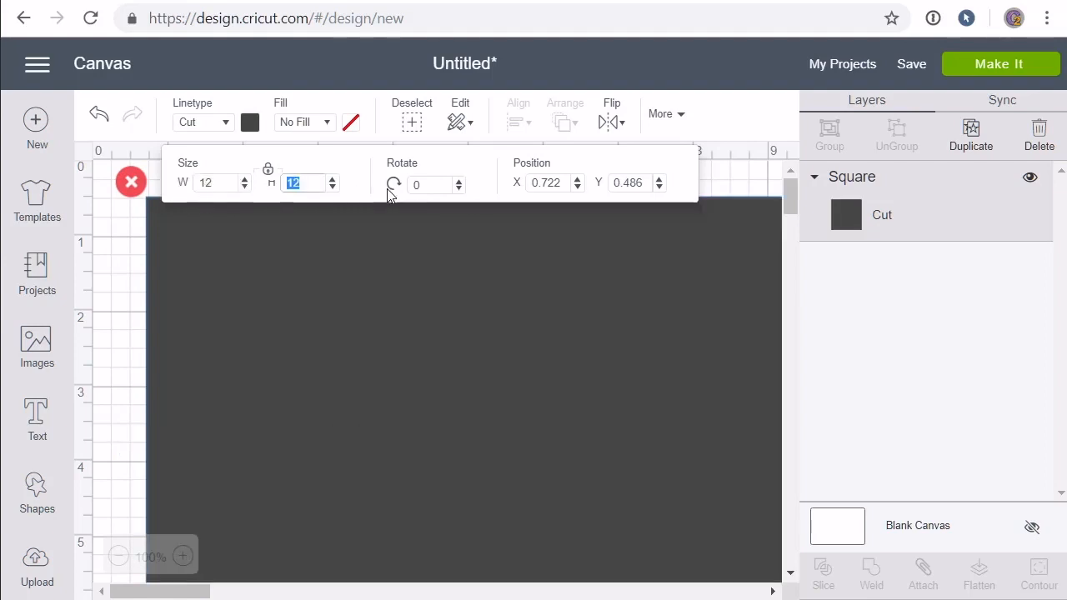
{"action": "left_click", "coordinate": [125, 271]}
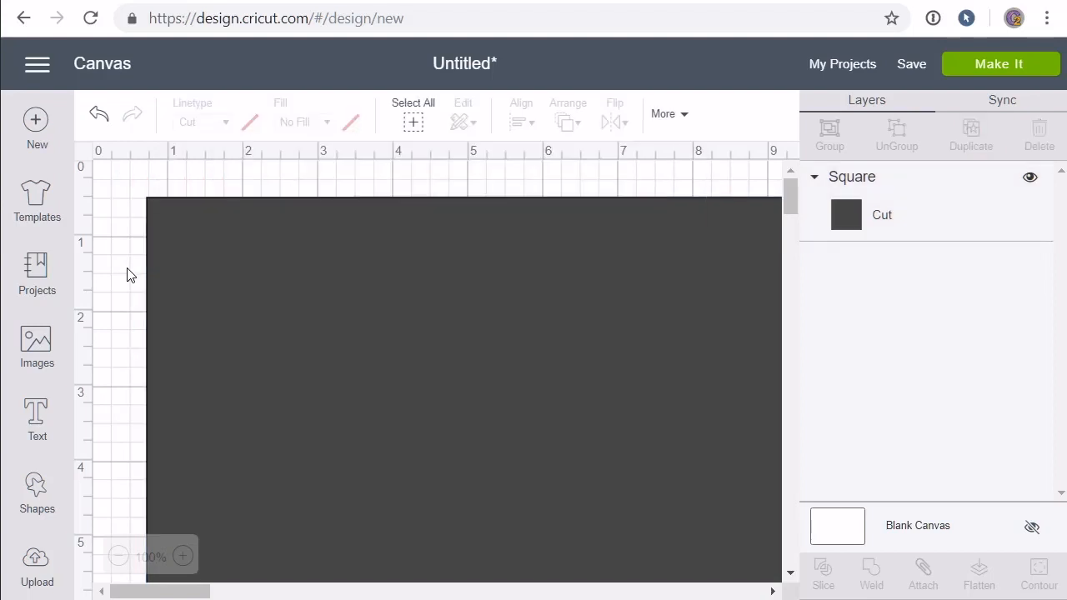
{"action": "left_click", "coordinate": [327, 305]}
{"action": "left_click_drag", "start_coordinate": [327, 306], "coordinate": [268, 260]}
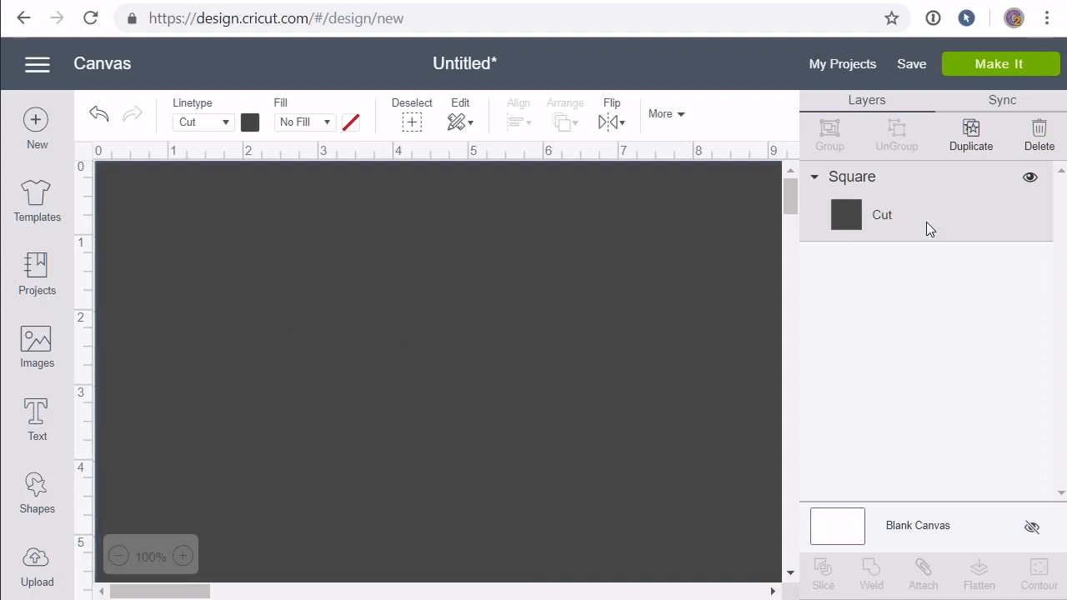
Set the 12-inch square's fill to Print and apply the multicolored triangle pattern from the uploaded patterns
{"action": "left_click", "coordinate": [326, 123]}
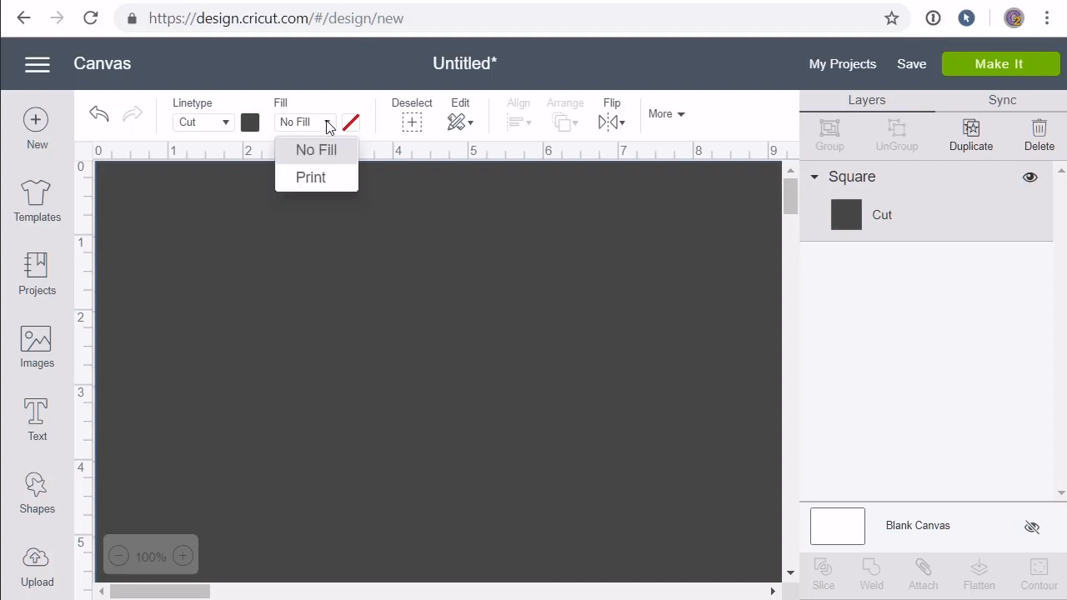
{"action": "left_click", "coordinate": [331, 178]}
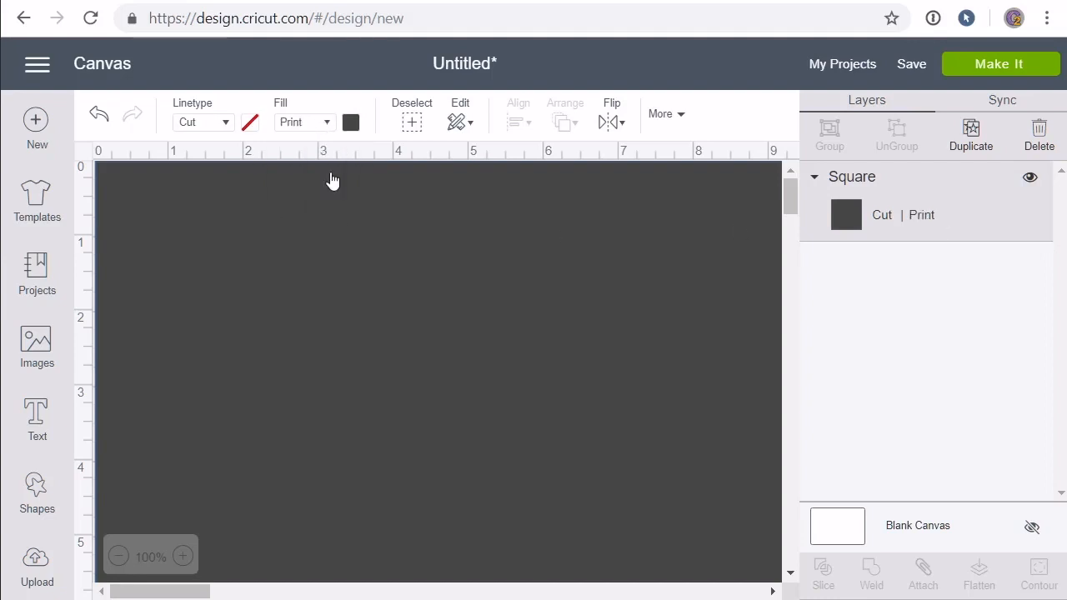
{"action": "left_click", "coordinate": [351, 124]}
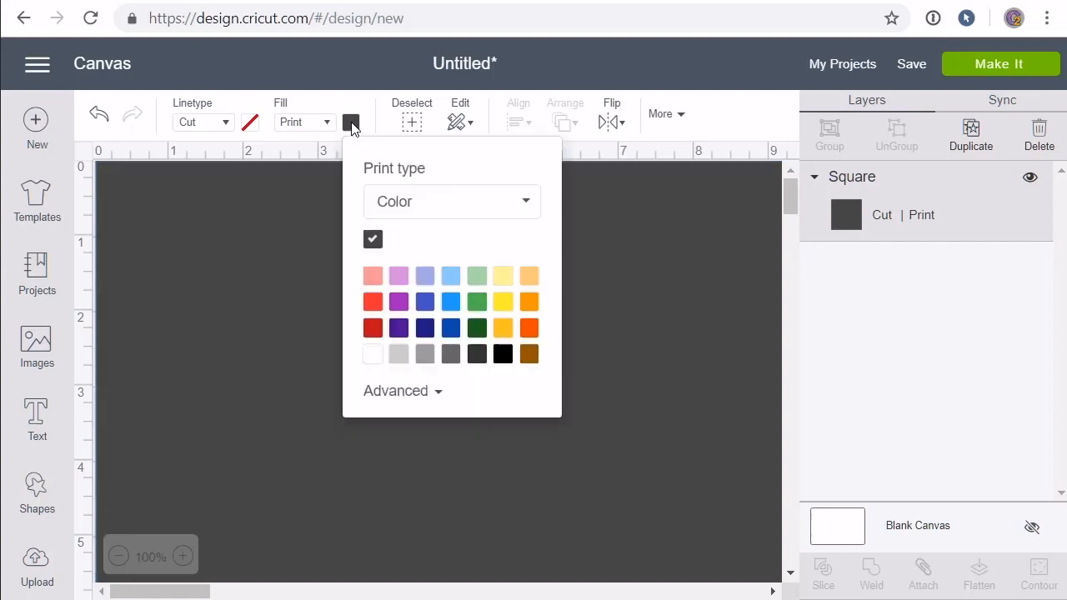
{"action": "left_click", "coordinate": [438, 205]}
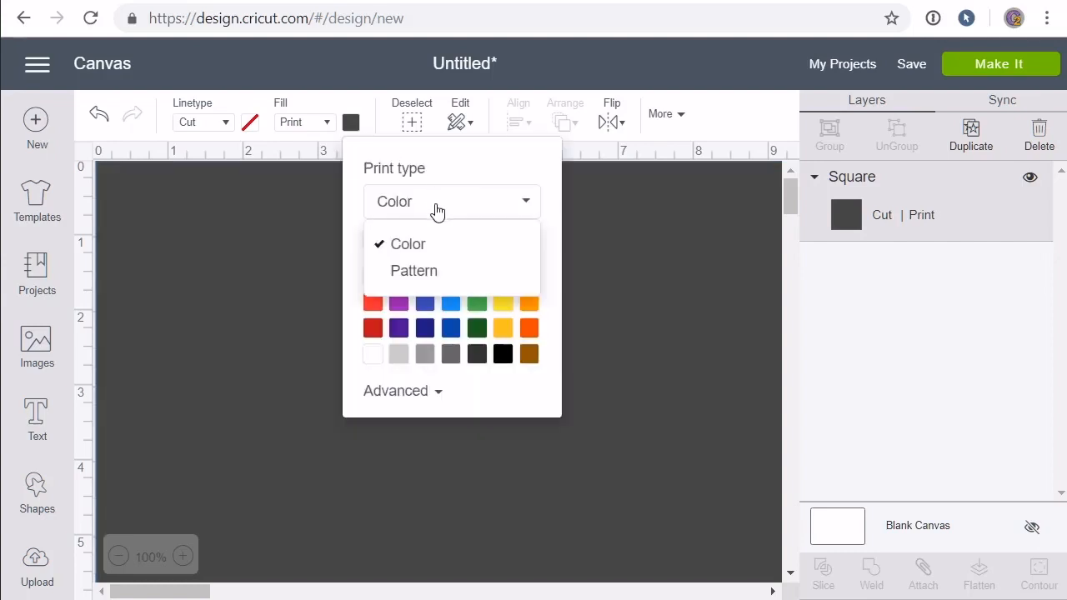
{"action": "left_click", "coordinate": [433, 274]}
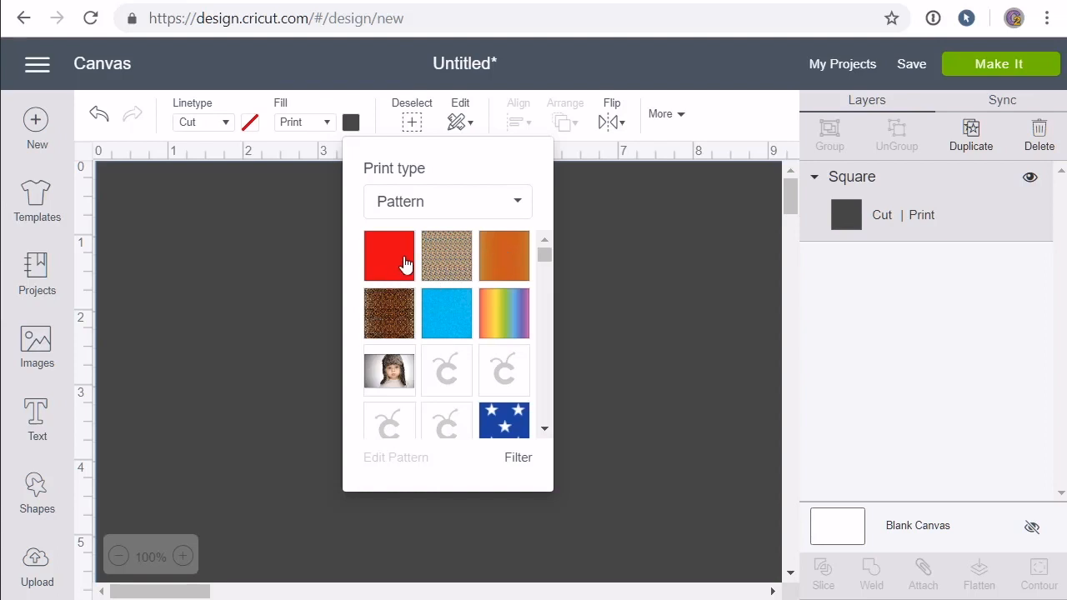
{"action": "left_click", "coordinate": [450, 263]}
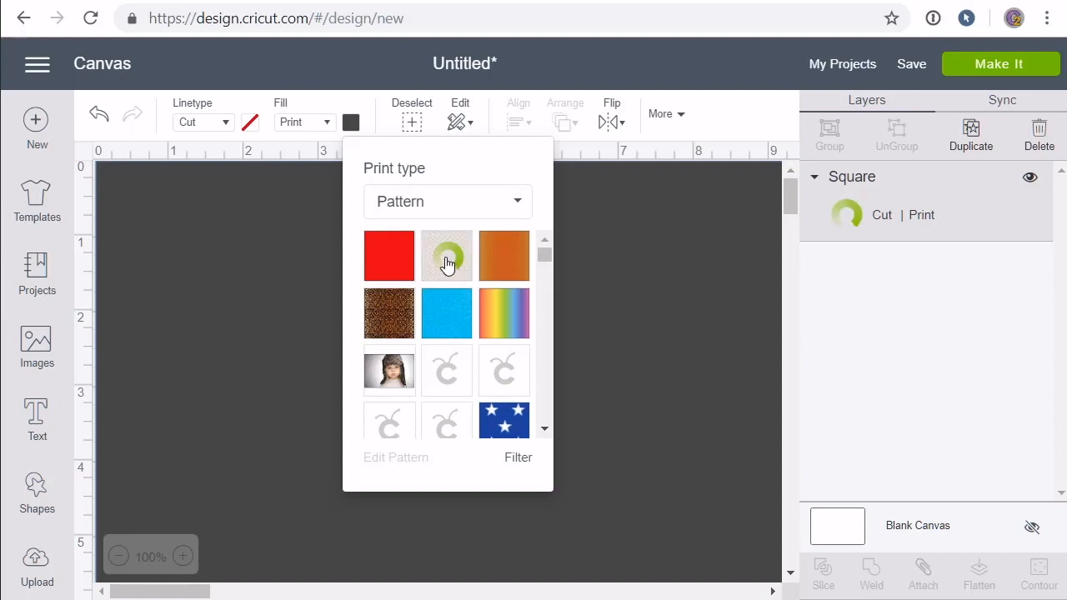
{"action": "left_click", "coordinate": [593, 285]}
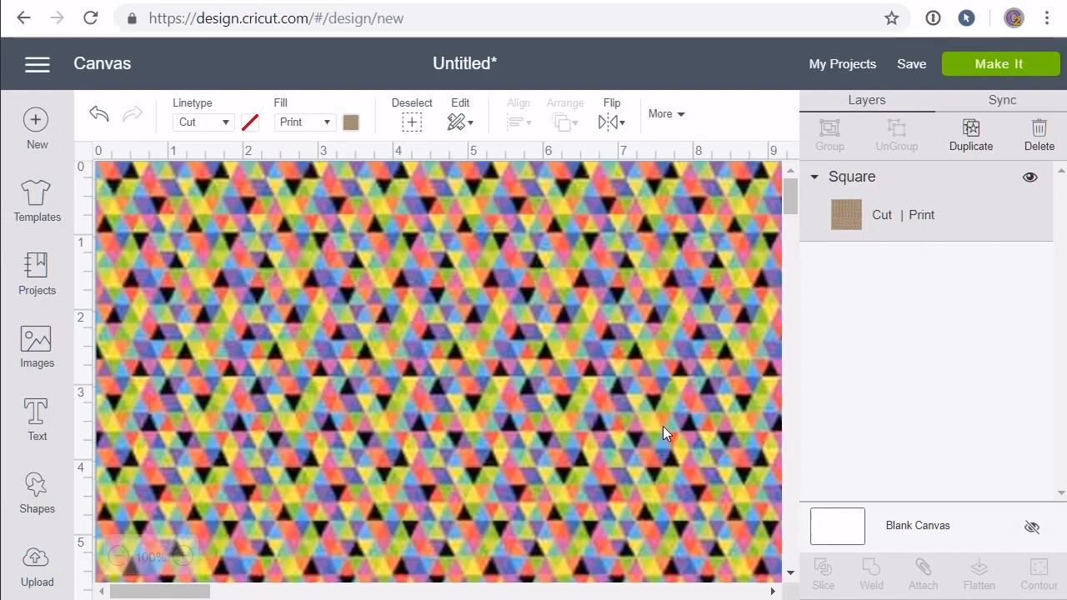
Examine the triangle pattern across the whole 12-inch square at 25% zoom and in detail back at 100%
{"action": "left_click", "coordinate": [119, 556]}
{"action": "left_click", "coordinate": [119, 556]}
{"action": "left_click", "coordinate": [119, 556]}
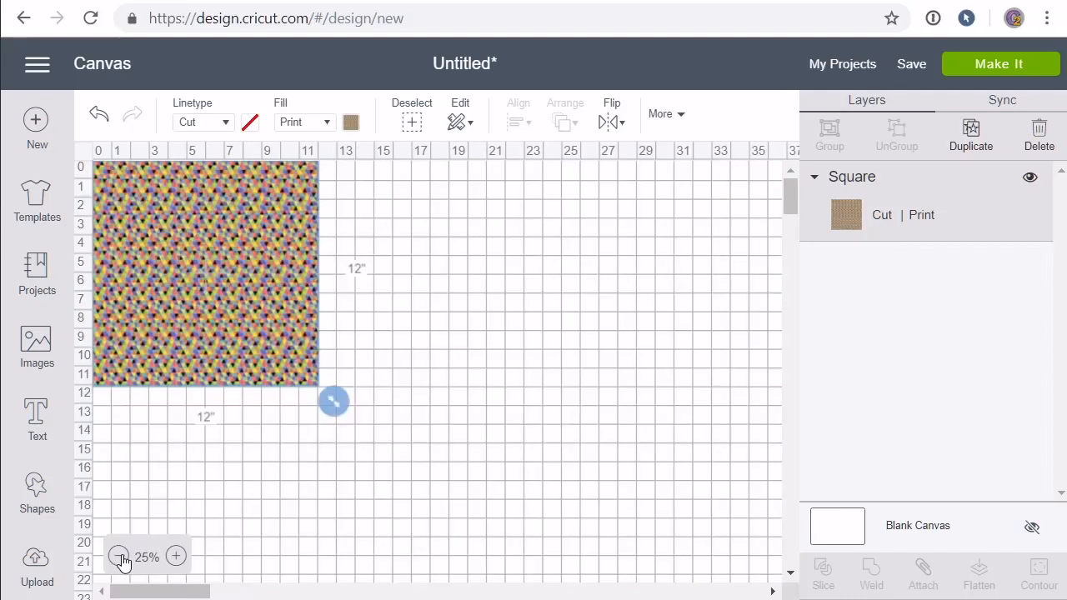
{"action": "left_click", "coordinate": [176, 557]}
{"action": "left_click", "coordinate": [176, 557]}
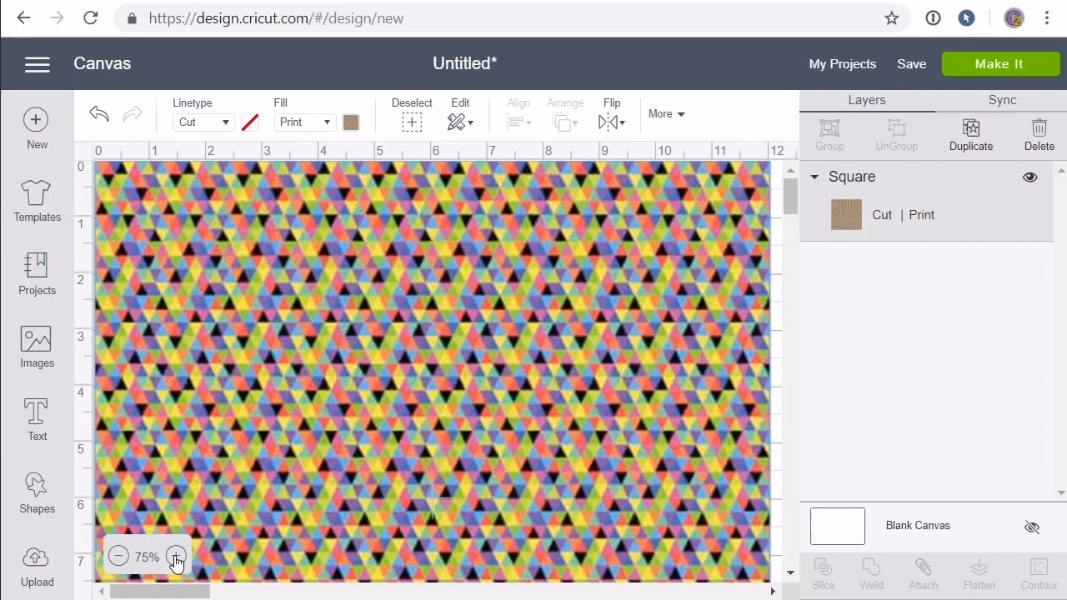
{"action": "left_click", "coordinate": [178, 556]}
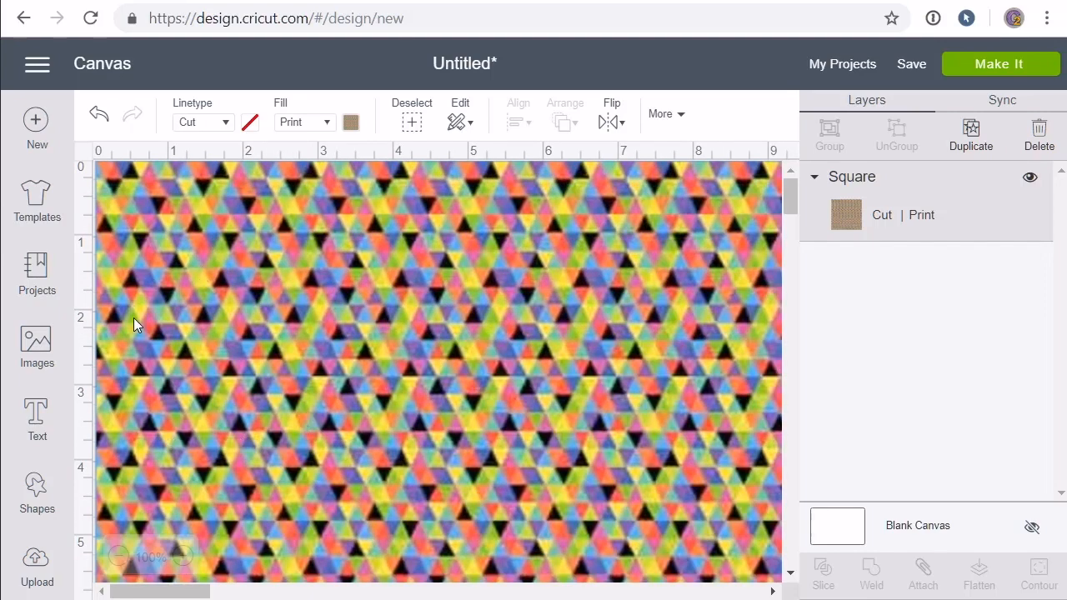
Search the image library for "coaster" and insert the purple Smile Square Coaster design onto the canvas
{"action": "left_click", "coordinate": [37, 346]}
{"action": "left_click", "coordinate": [731, 125]}
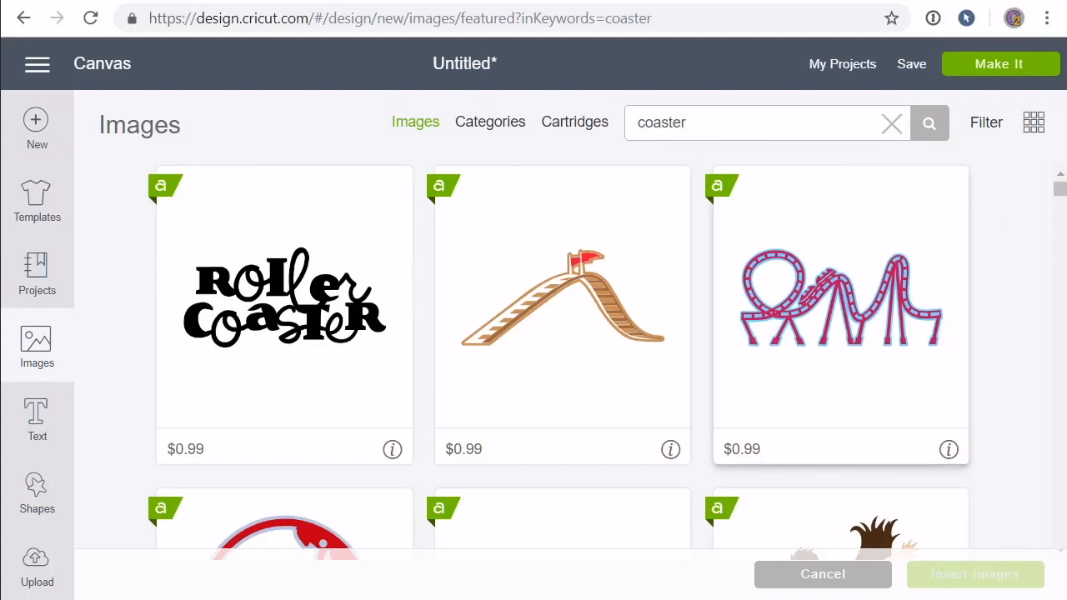
{"action": "scroll", "coordinate": [1029, 315], "scroll_direction": "down", "scroll_amount": 7}
{"action": "scroll", "coordinate": [1034, 346], "scroll_direction": "down", "scroll_amount": 14}
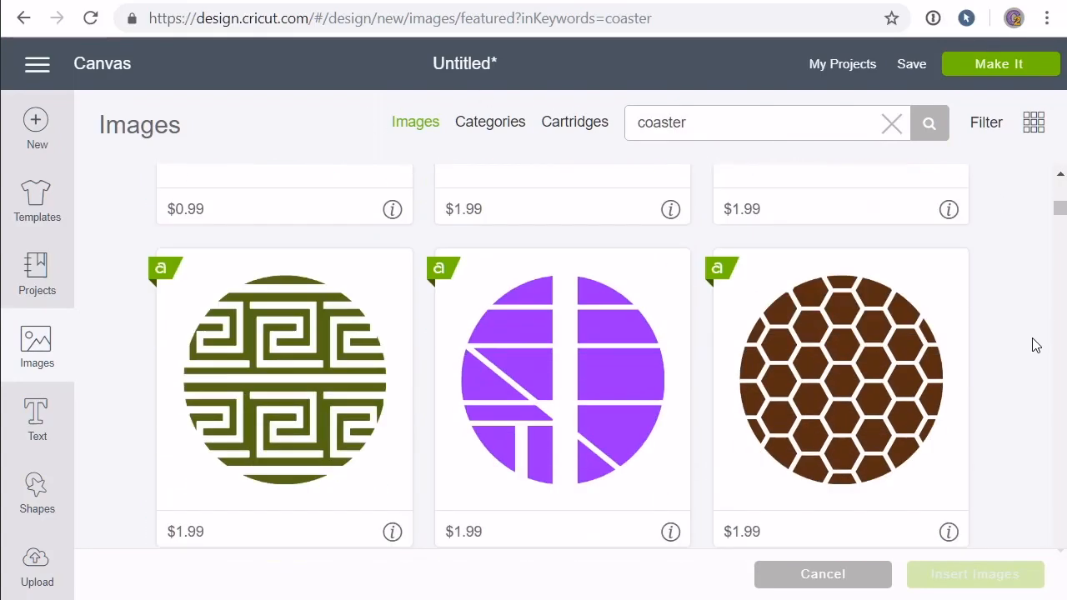
{"action": "scroll", "coordinate": [1034, 356], "scroll_direction": "down", "scroll_amount": 14}
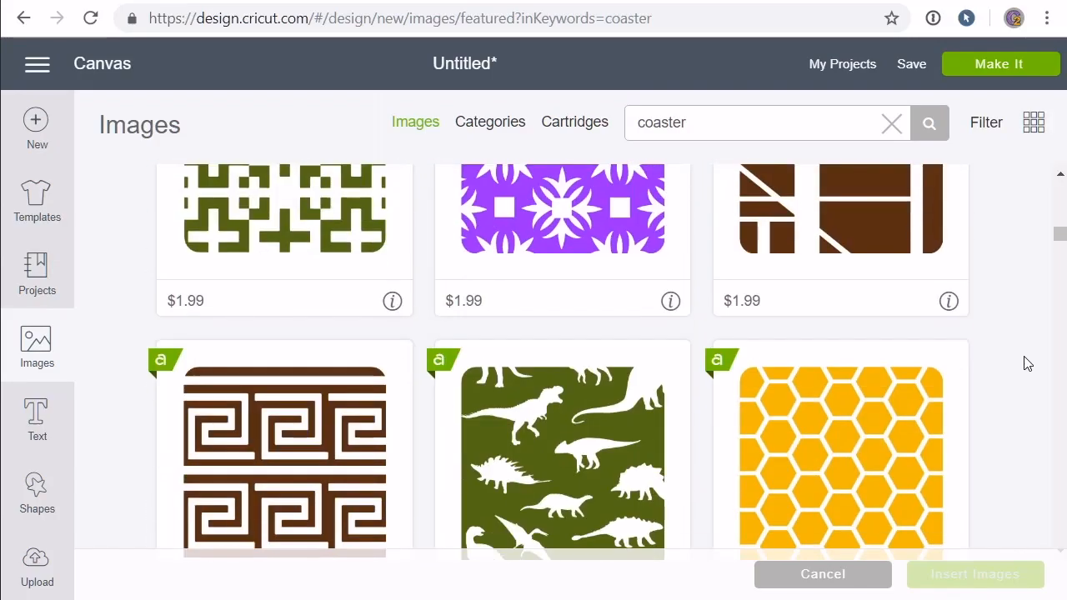
{"action": "scroll", "coordinate": [1022, 371], "scroll_direction": "down", "scroll_amount": 14}
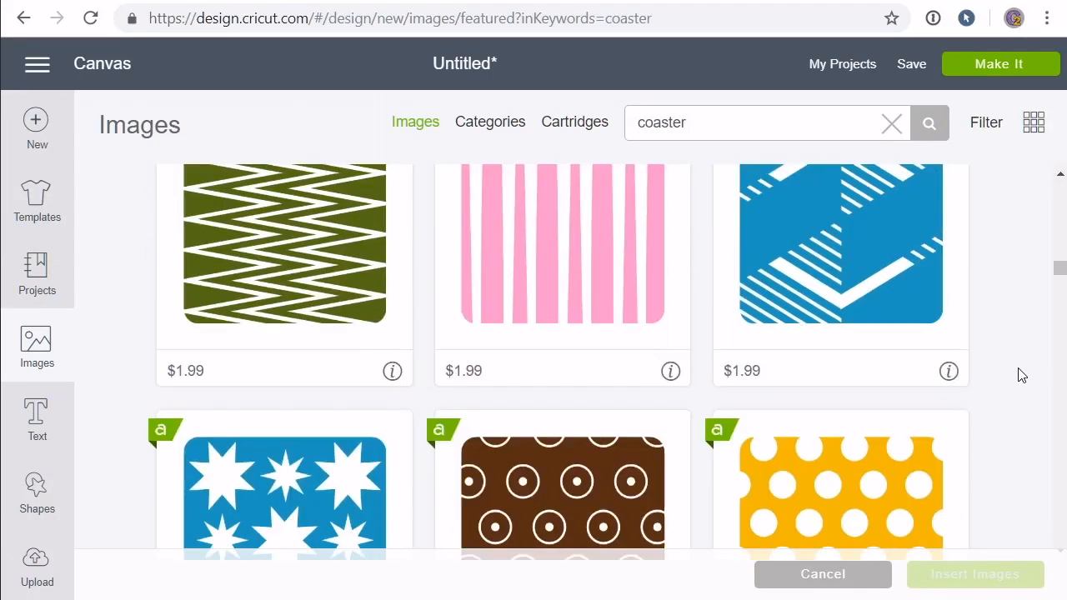
{"action": "scroll", "coordinate": [1022, 381], "scroll_direction": "down", "scroll_amount": 14}
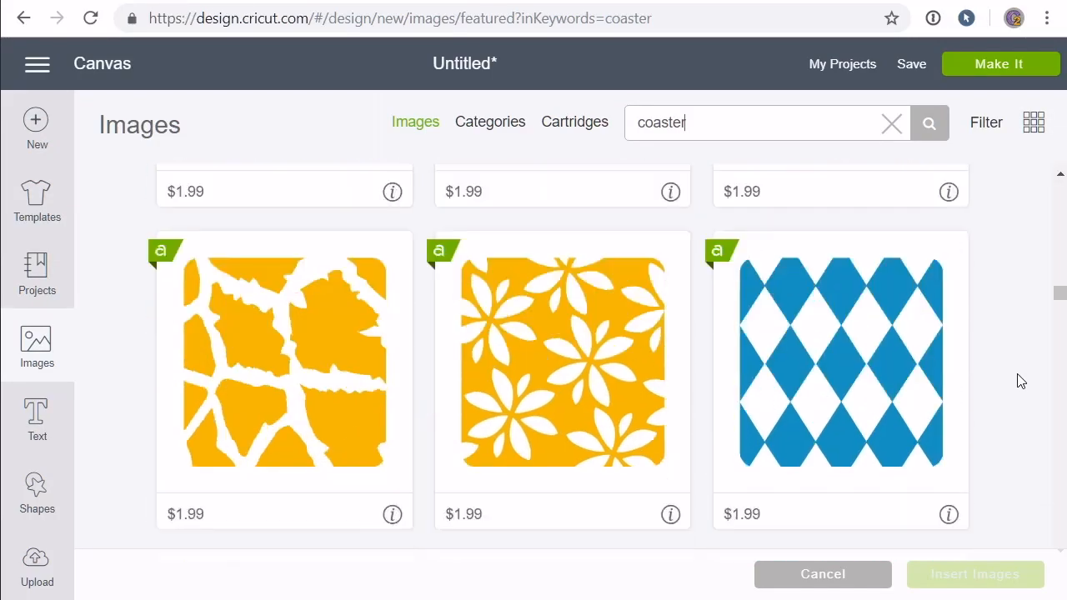
{"action": "scroll", "coordinate": [1017, 381], "scroll_direction": "down", "scroll_amount": 9}
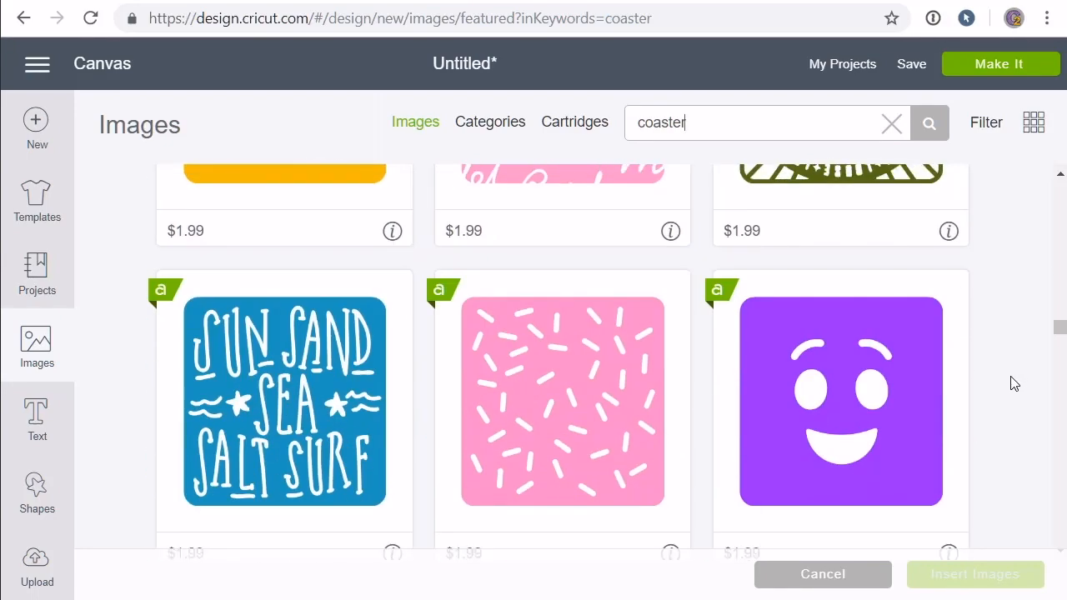
{"action": "left_click", "coordinate": [915, 281]}
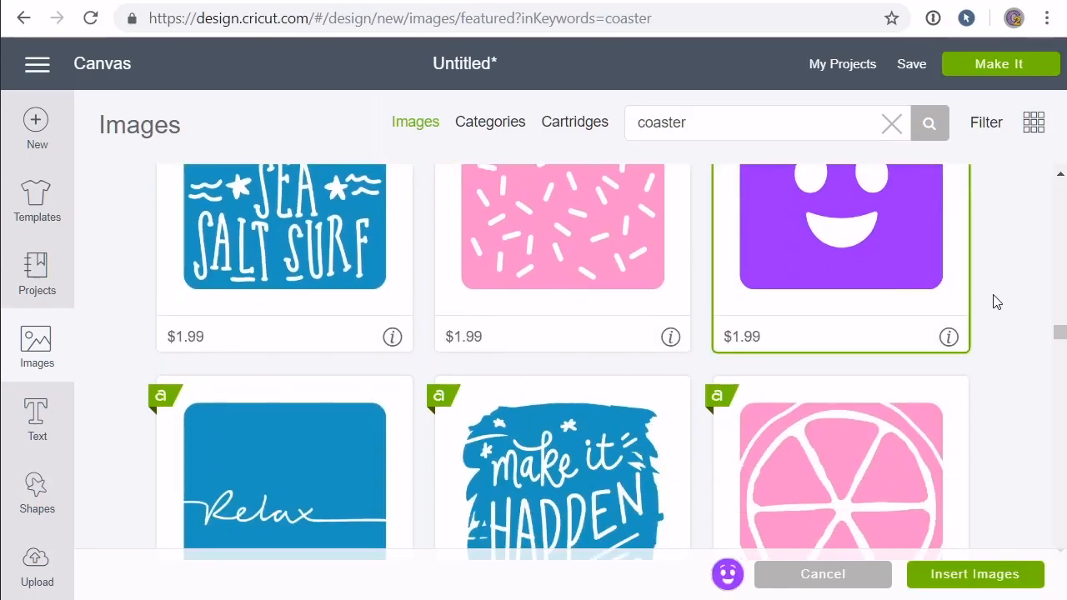
{"action": "scroll", "coordinate": [926, 300], "scroll_direction": "up", "scroll_amount": 3}
{"action": "left_click", "coordinate": [1018, 577]}
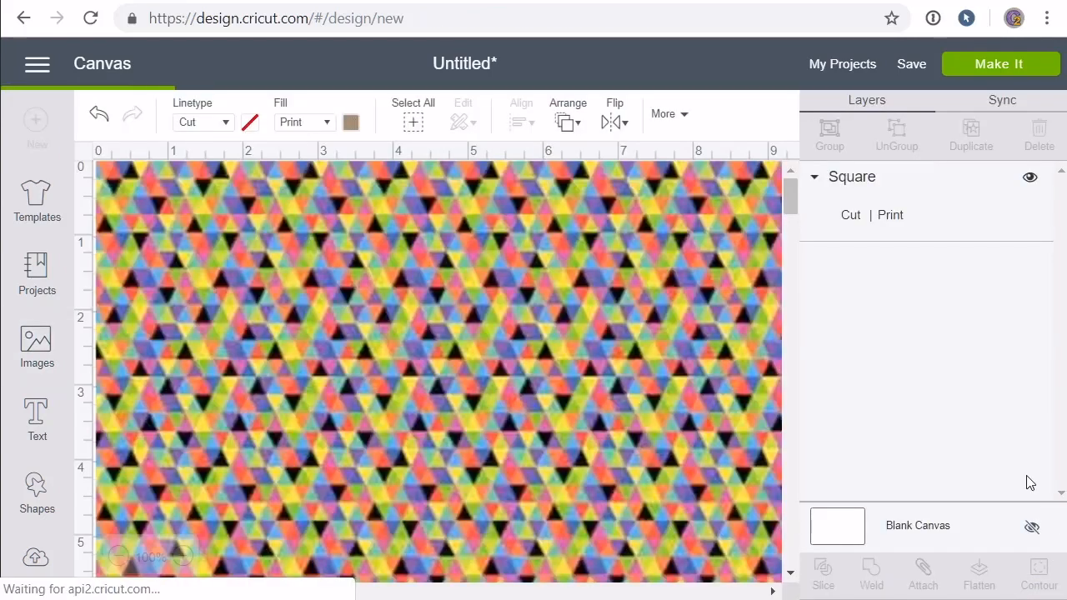
Position the smile coaster over the patterned square near the canvas origin, adjusting which pattern area lies beneath it
{"action": "left_click_drag", "start_coordinate": [533, 420], "coordinate": [343, 234]}
{"action": "left_click_drag", "start_coordinate": [417, 249], "coordinate": [390, 256]}
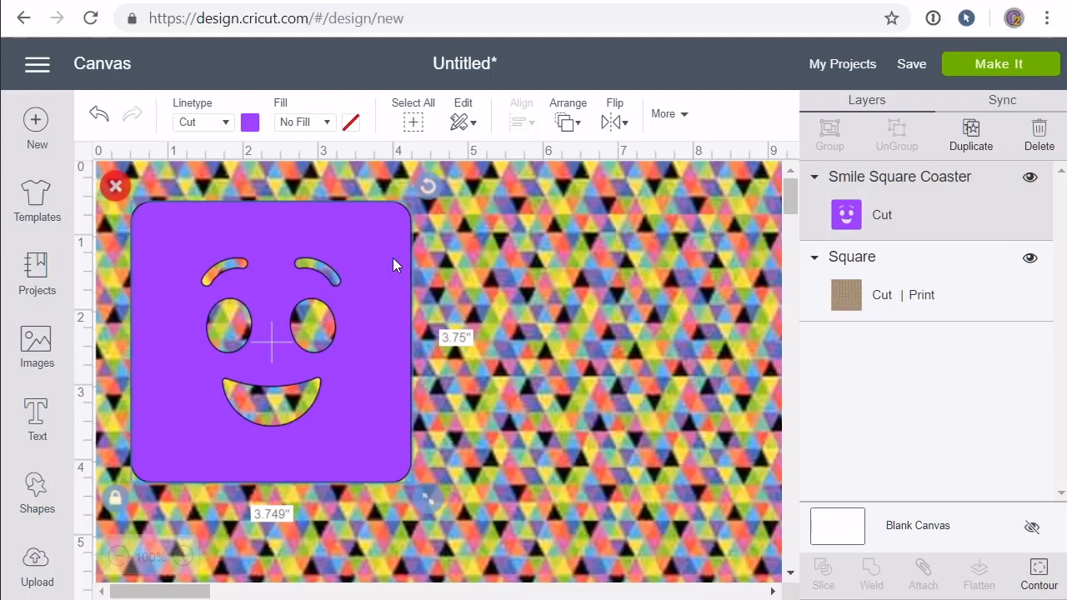
{"action": "mouse_move", "coordinate": [342, 221]}
{"action": "left_mouse_down"}
{"action": "mouse_move", "coordinate": [346, 213]}
{"action": "mouse_move", "coordinate": [359, 226]}
{"action": "mouse_move", "coordinate": [356, 240]}
{"action": "mouse_move", "coordinate": [328, 235]}
{"action": "mouse_move", "coordinate": [337, 238]}
{"action": "left_mouse_up"}
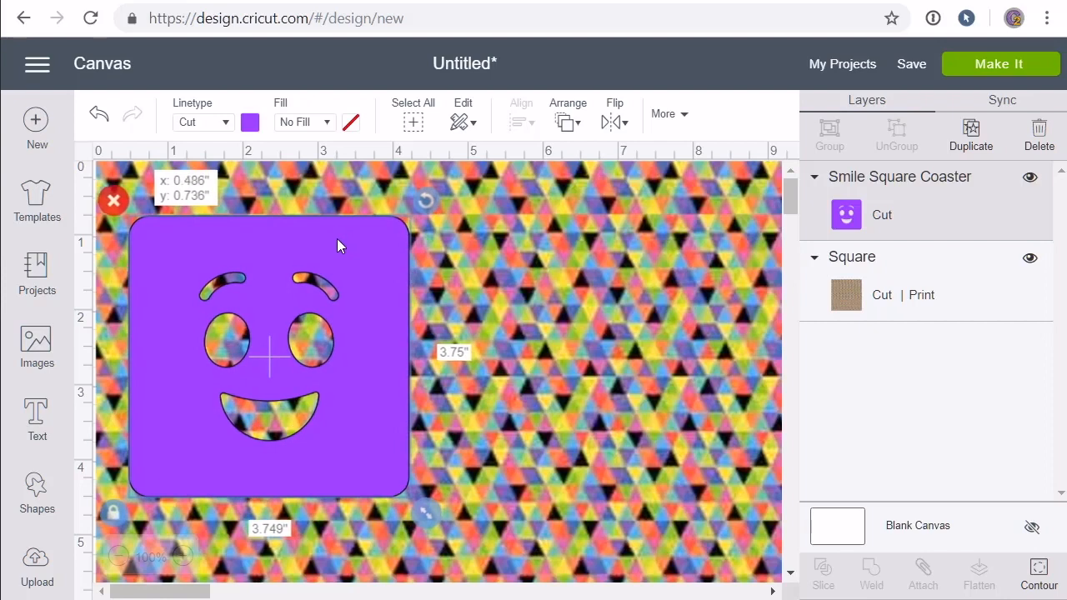
{"action": "mouse_move", "coordinate": [337, 238]}
{"action": "left_mouse_down"}
{"action": "mouse_move", "coordinate": [326, 221]}
{"action": "mouse_move", "coordinate": [329, 242]}
{"action": "mouse_move", "coordinate": [319, 231]}
{"action": "left_mouse_up"}
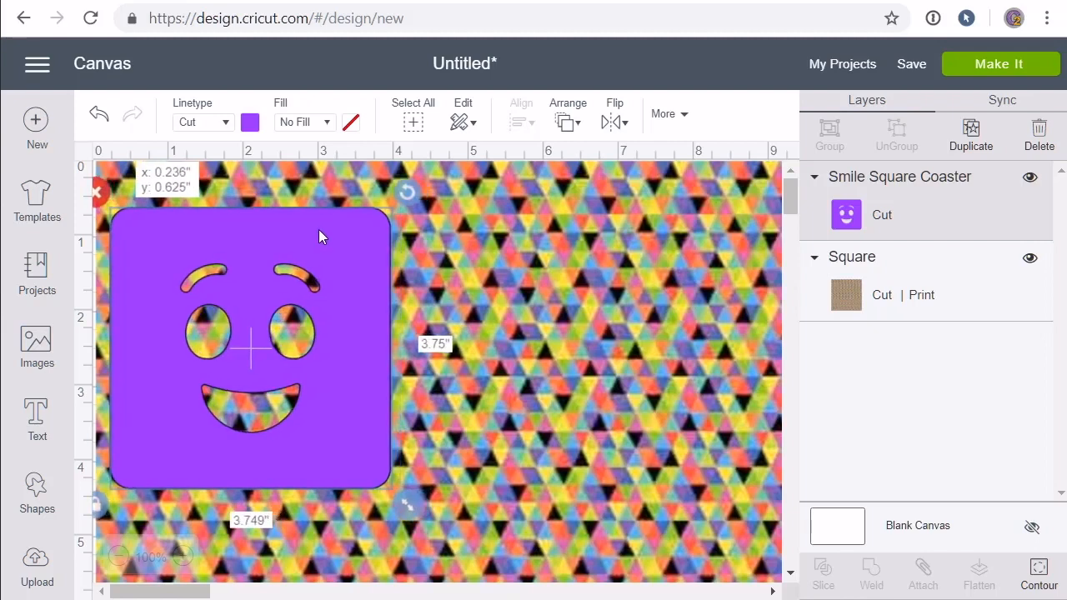
{"action": "left_click_drag", "start_coordinate": [318, 230], "coordinate": [331, 216]}
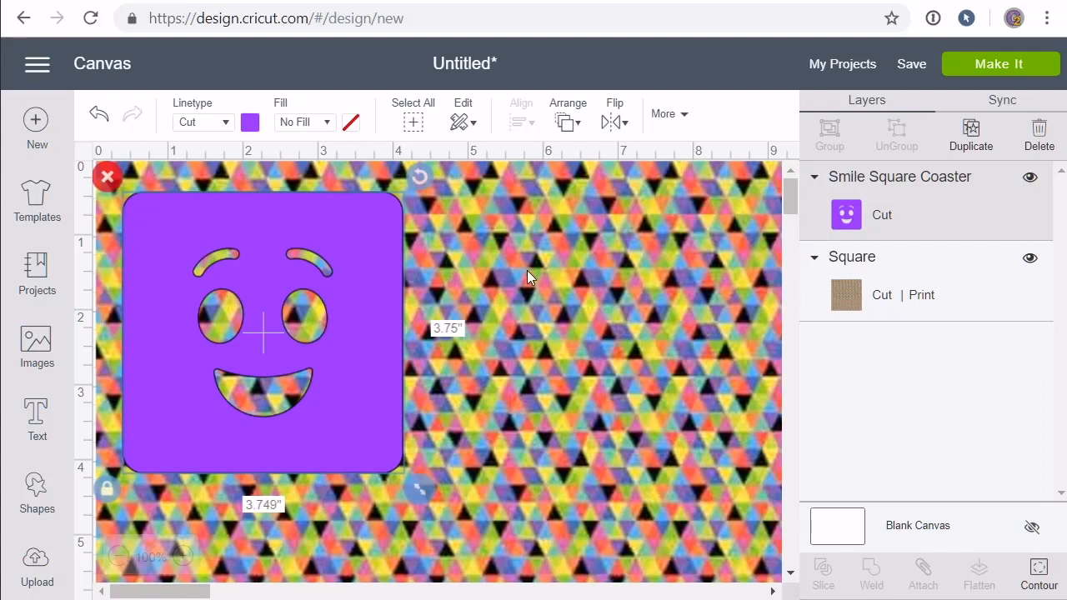
Slice the patterned square with the smile coaster and delete the solid purple coaster piece
{"action": "left_click", "coordinate": [975, 287], "text": "shift"}
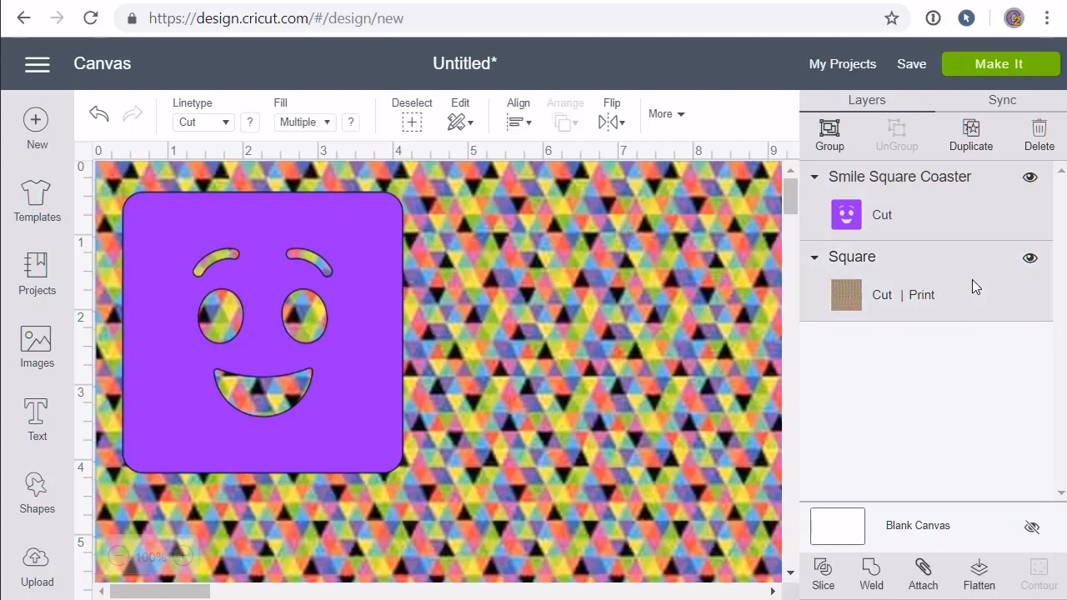
{"action": "left_click", "coordinate": [822, 575]}
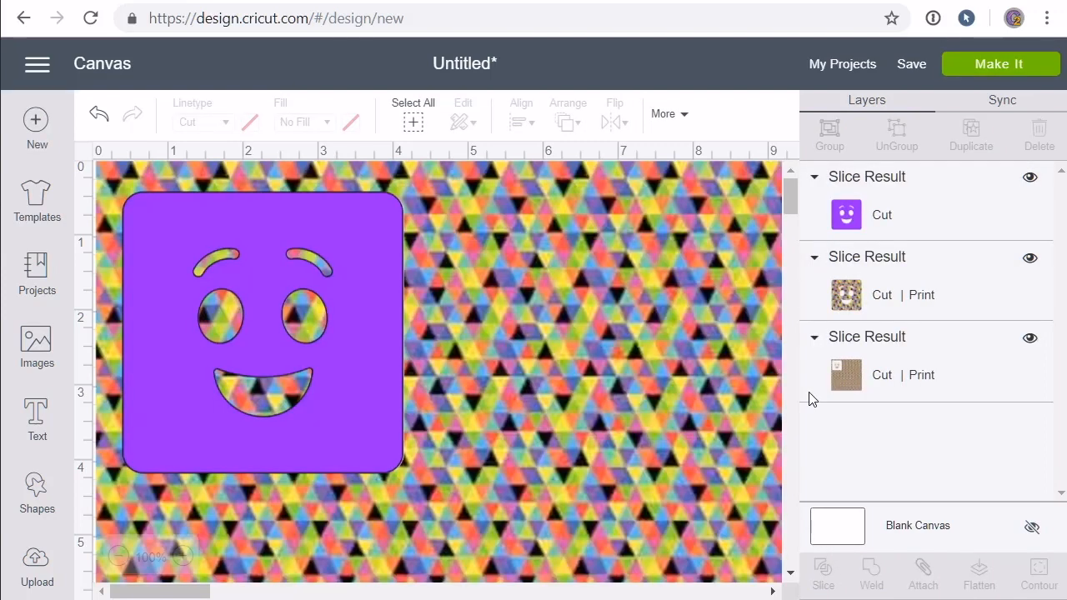
{"action": "left_click", "coordinate": [925, 219]}
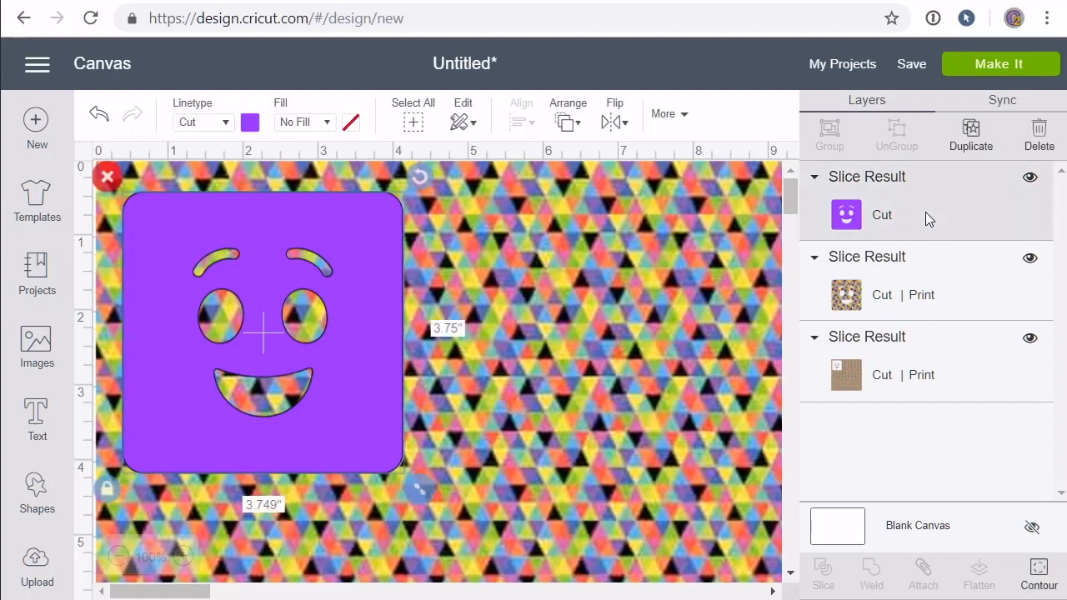
{"action": "key", "text": "Delete"}
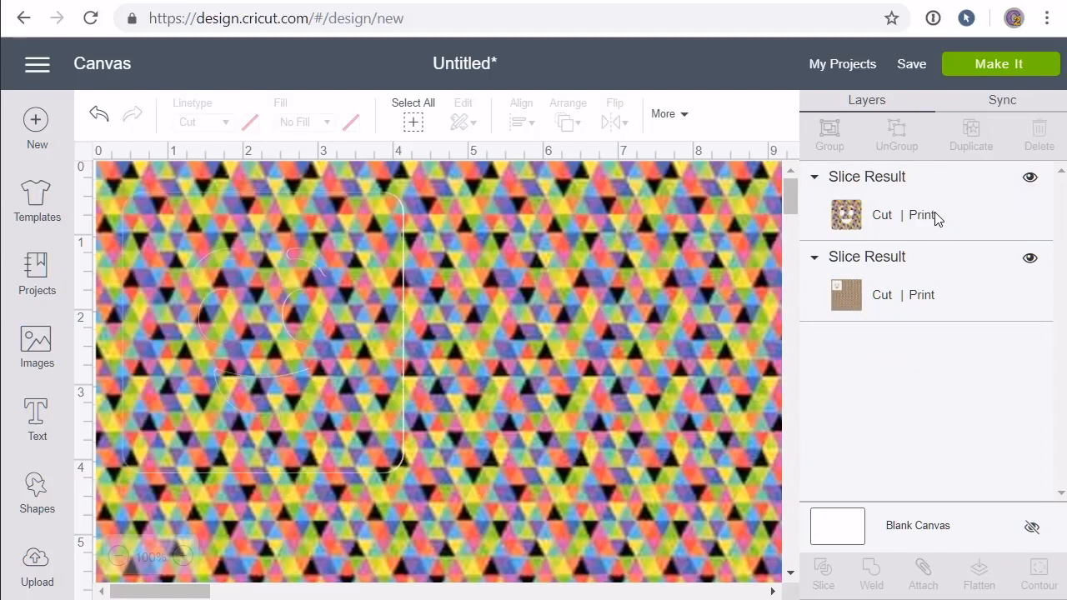
Check the patterned coaster with the leftover square hidden, and delete that leftover piece
{"action": "left_click", "coordinate": [1030, 263]}
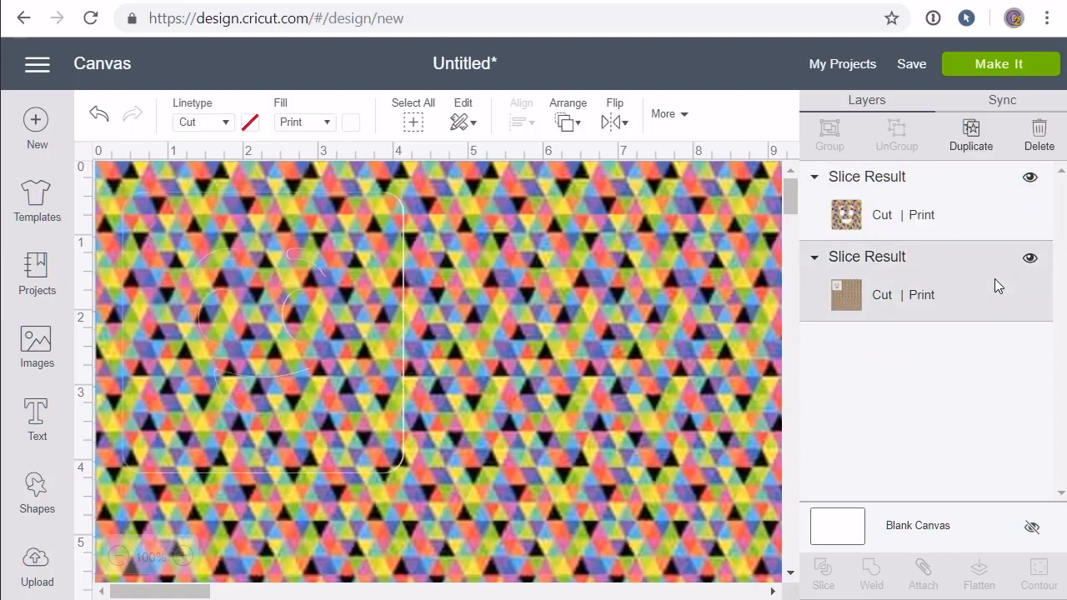
{"action": "left_click", "coordinate": [1033, 260]}
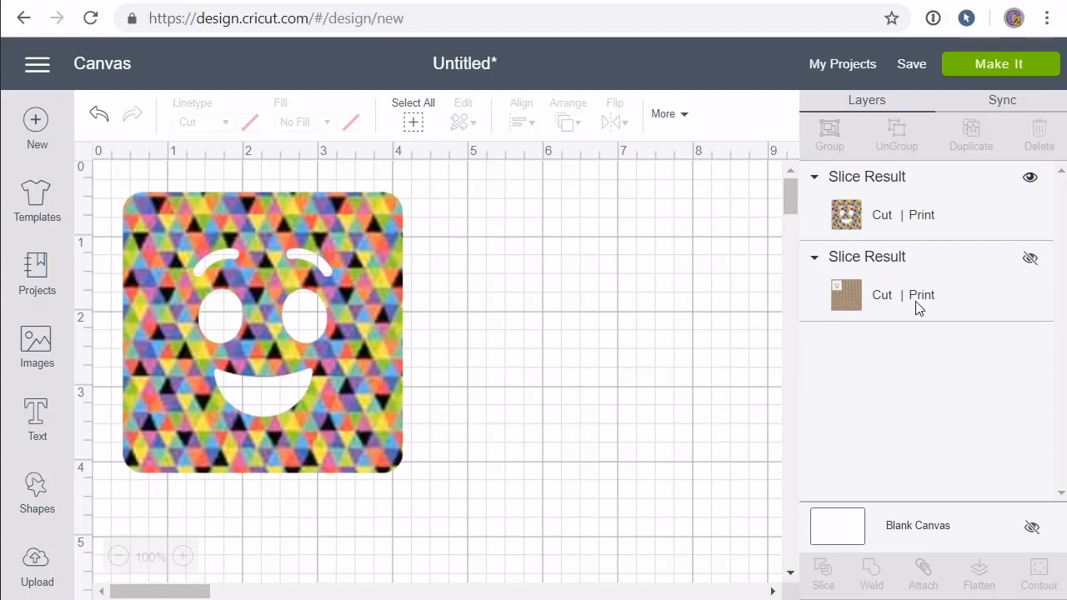
{"action": "left_click", "coordinate": [942, 296]}
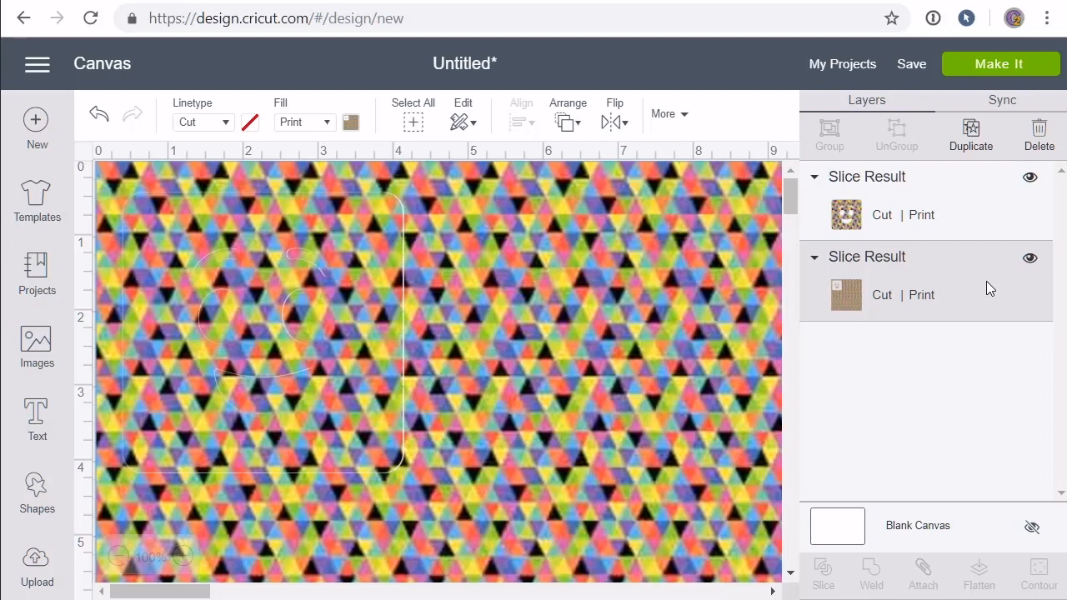
{"action": "key", "text": "Delete"}
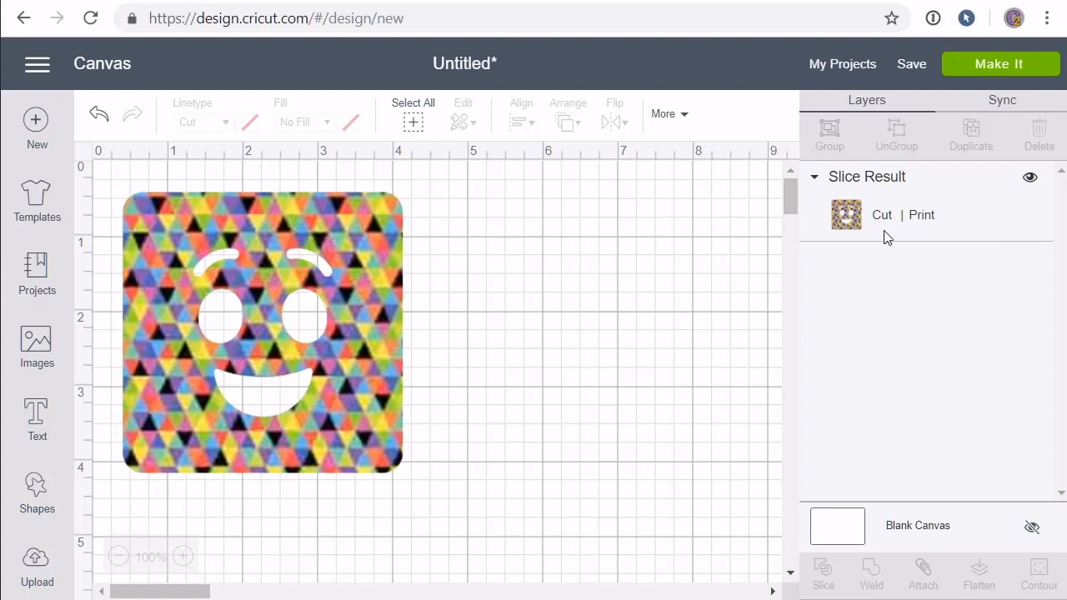
Change the sliced smile coaster's fill from Print to No Fill so it is cut only
{"action": "left_click", "coordinate": [960, 227]}
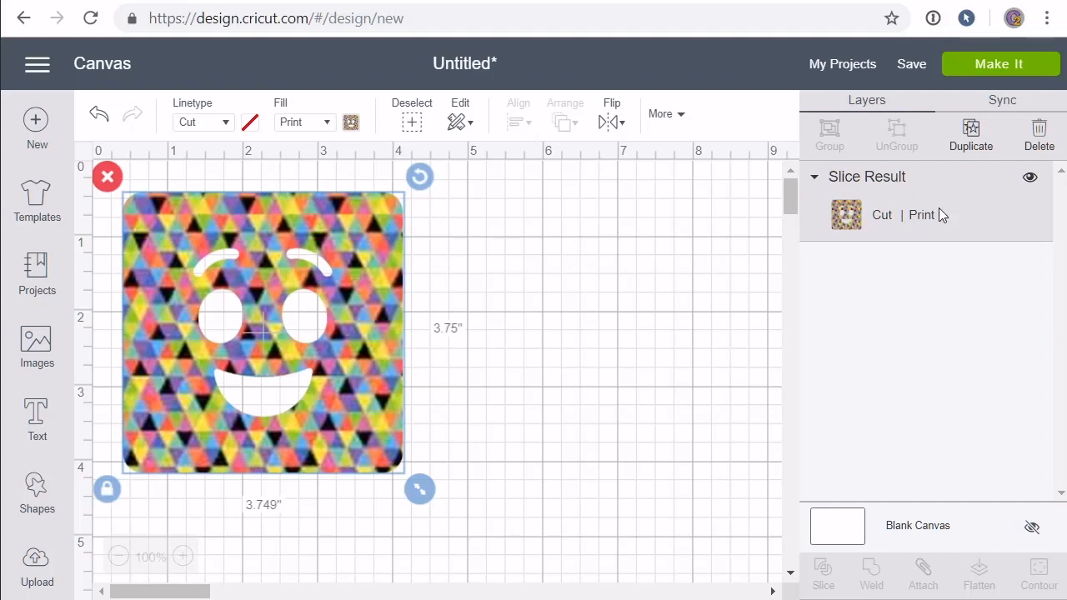
{"action": "left_click", "coordinate": [325, 123]}
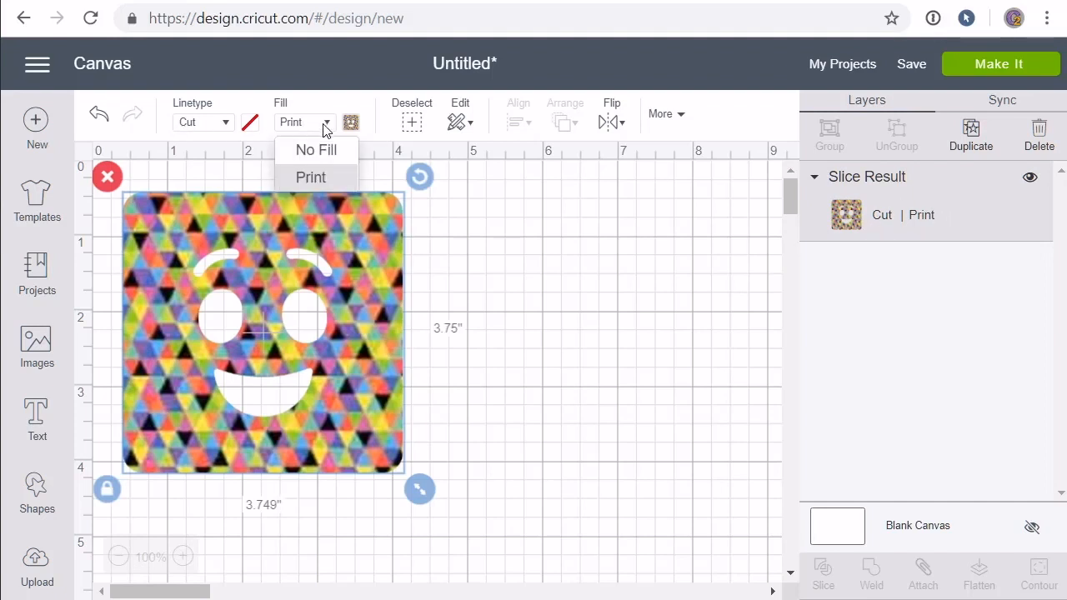
{"action": "left_click", "coordinate": [326, 153]}
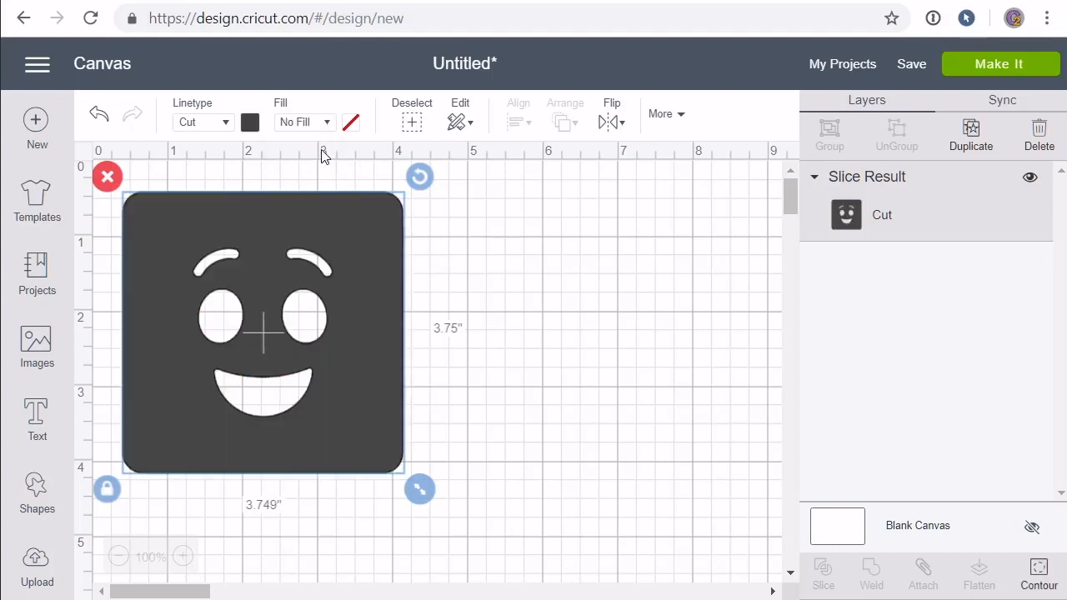